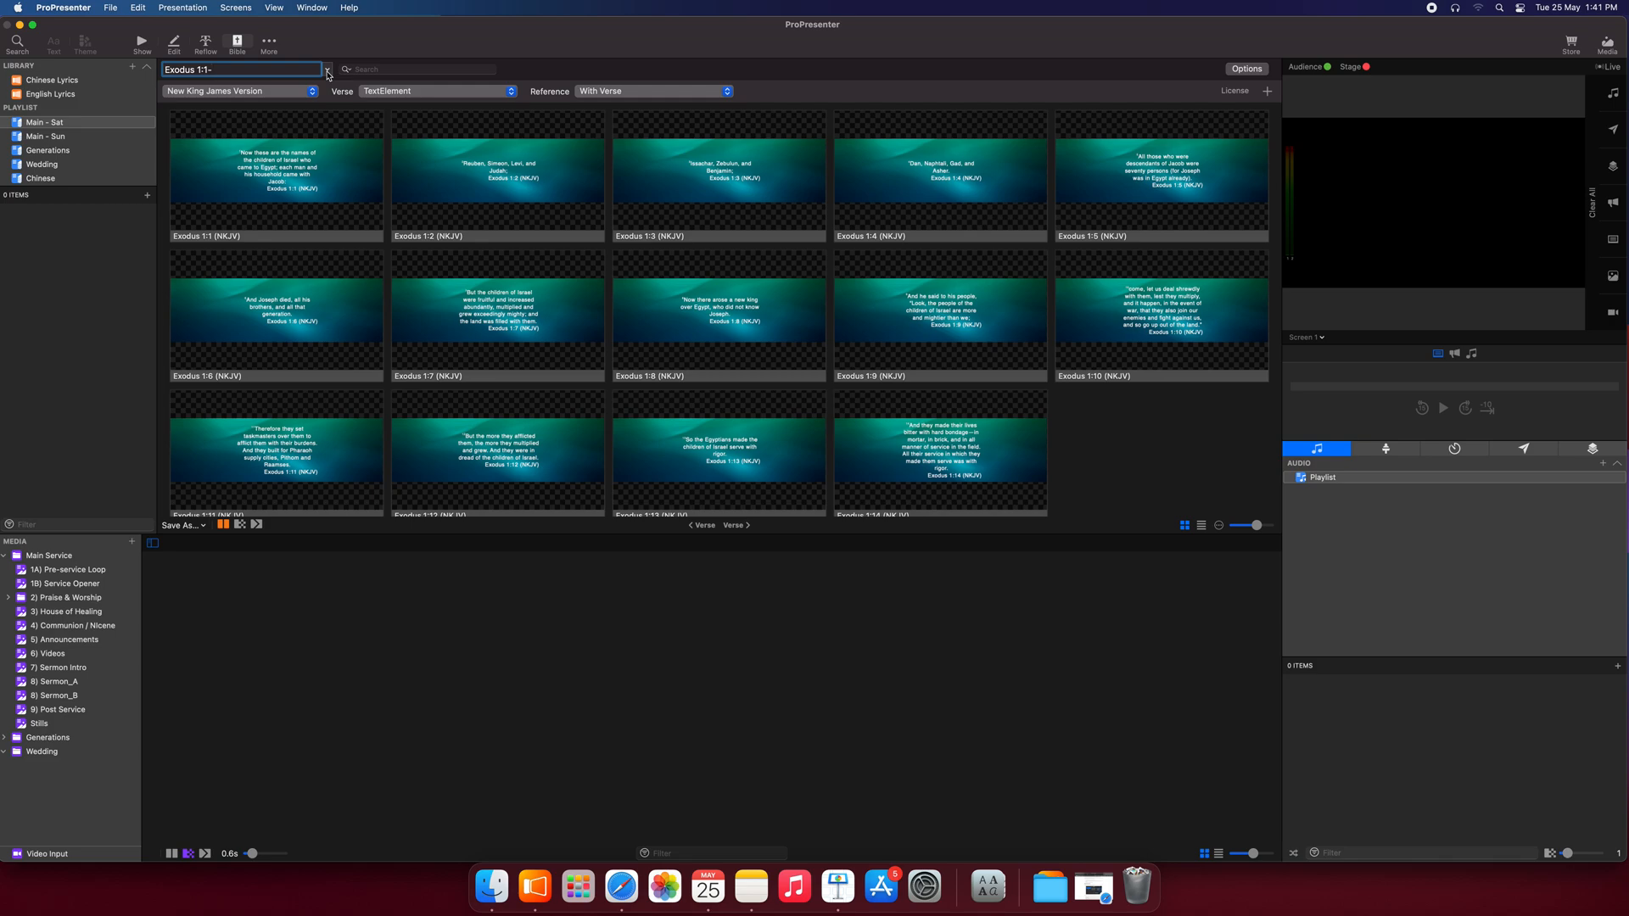
- Load Genesis 1:1 as the Bible passage
{"action": "left_click", "coordinate": [327, 72]}
{"action": "mouse_move", "coordinate": [373, 87]}
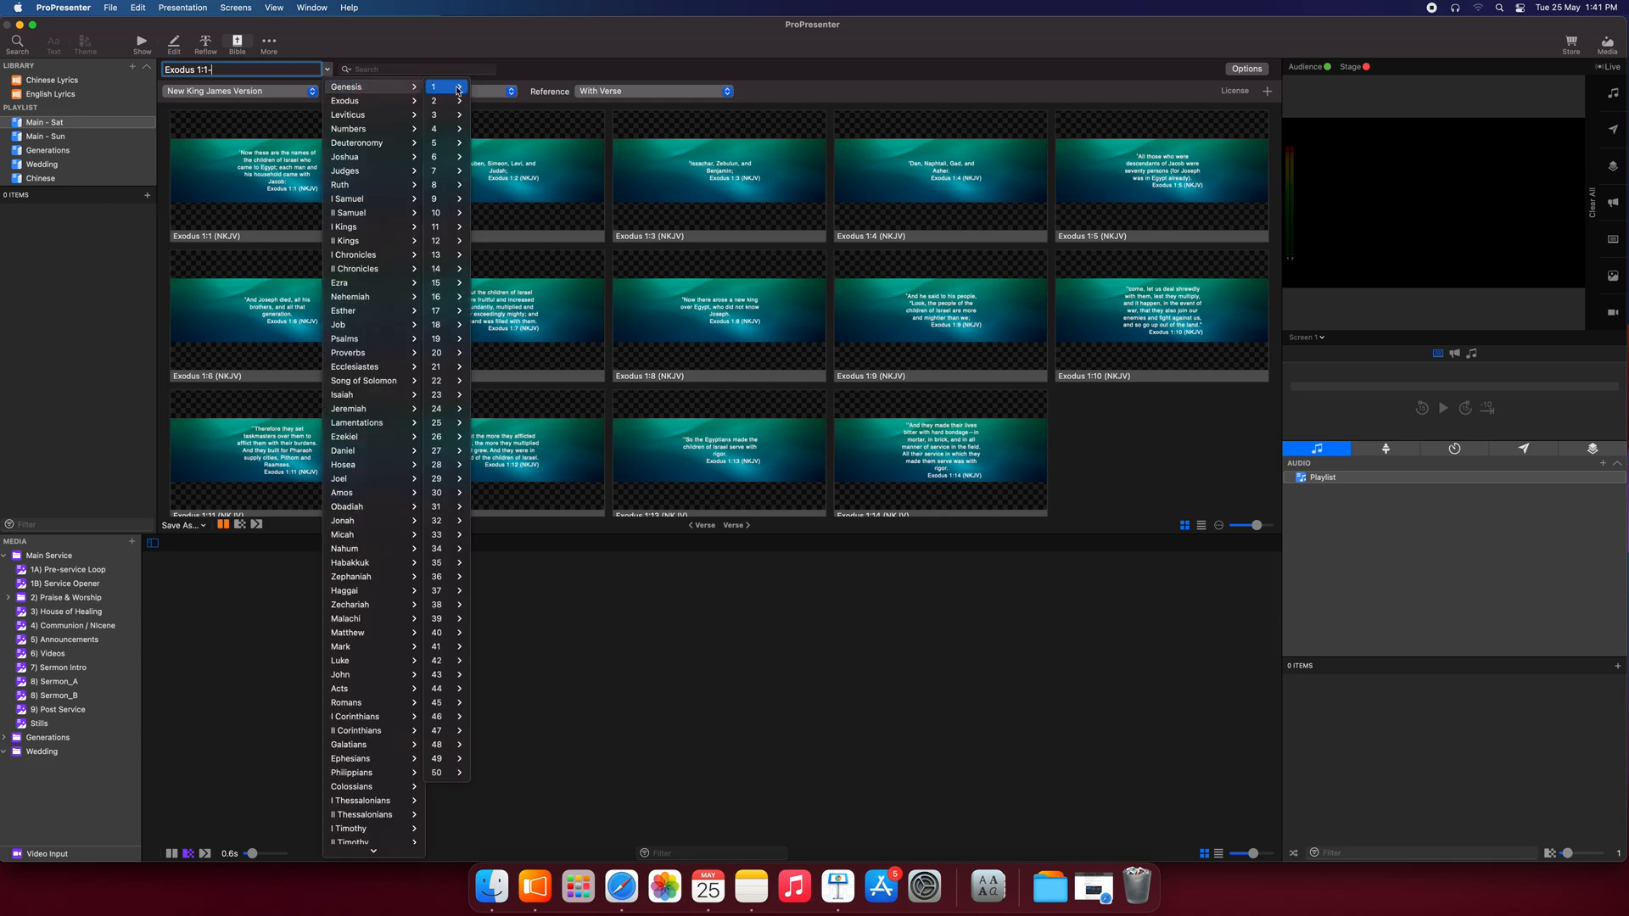
{"action": "left_click", "coordinate": [475, 87]}
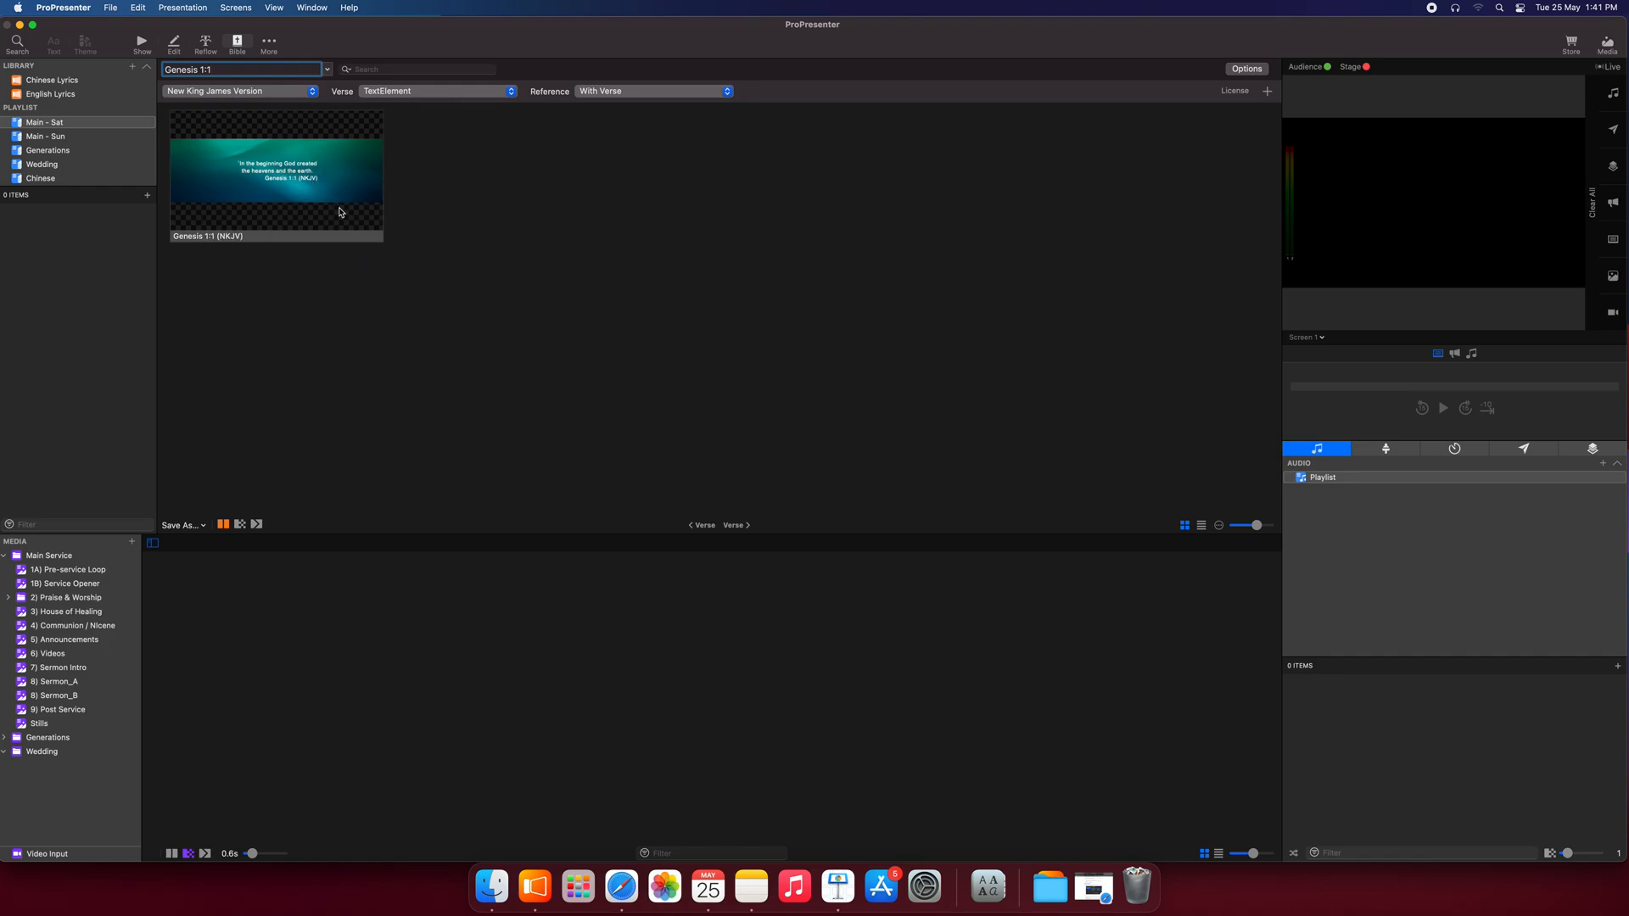
- Try The Message translation for the Genesis 1:1 passage and return it to New King James Version
{"action": "left_click", "coordinate": [249, 93]}
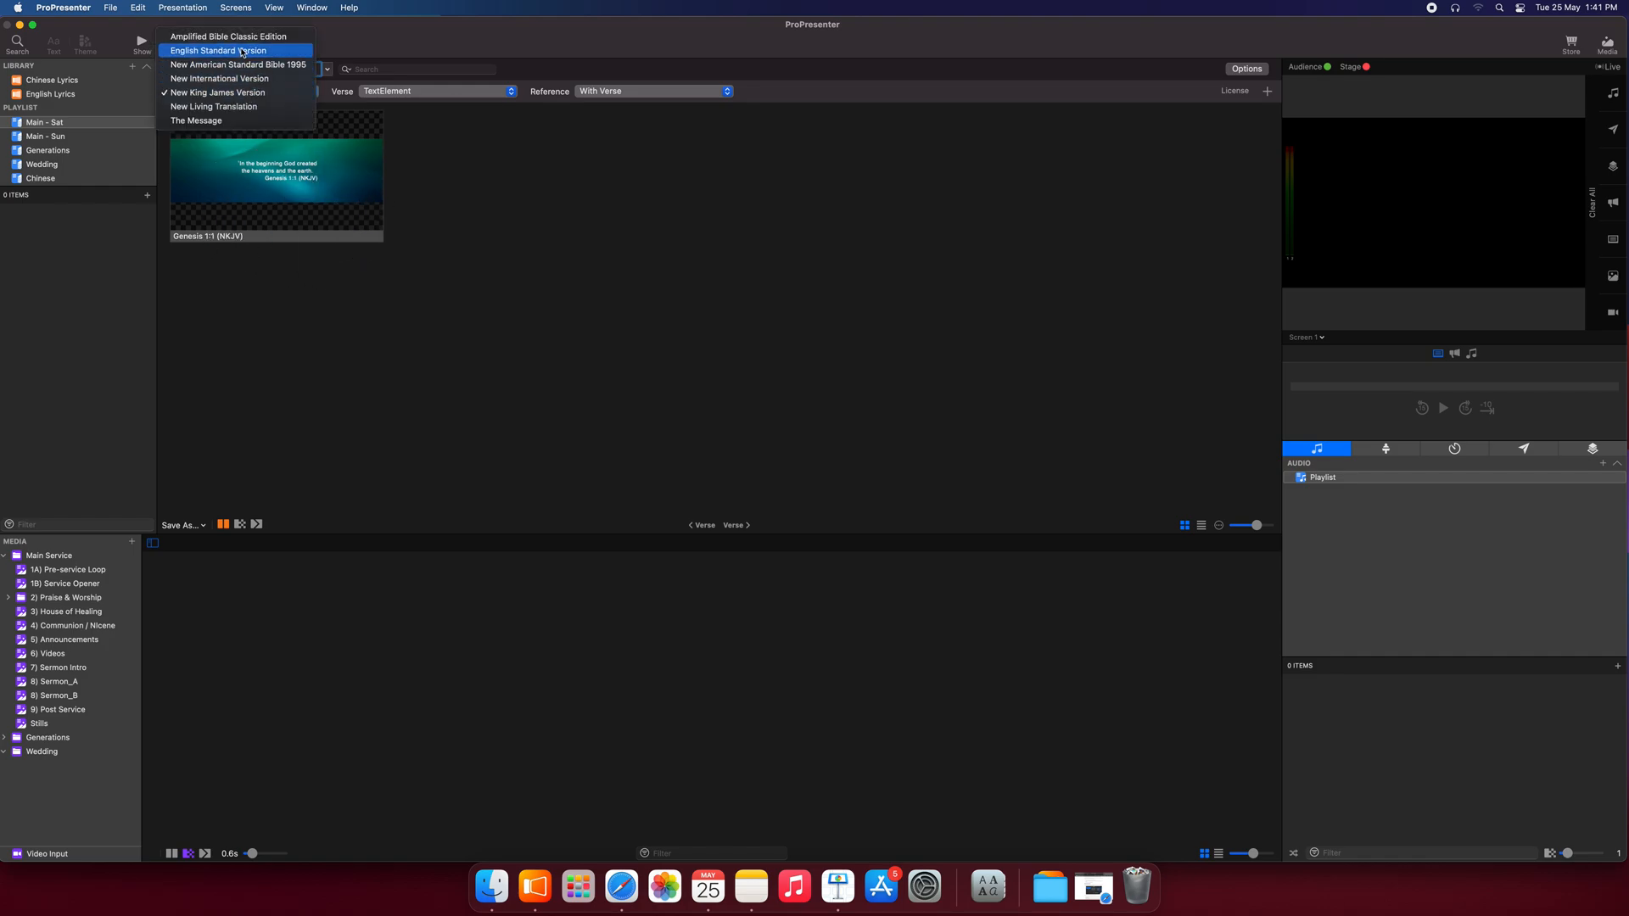
{"action": "left_click", "coordinate": [242, 121]}
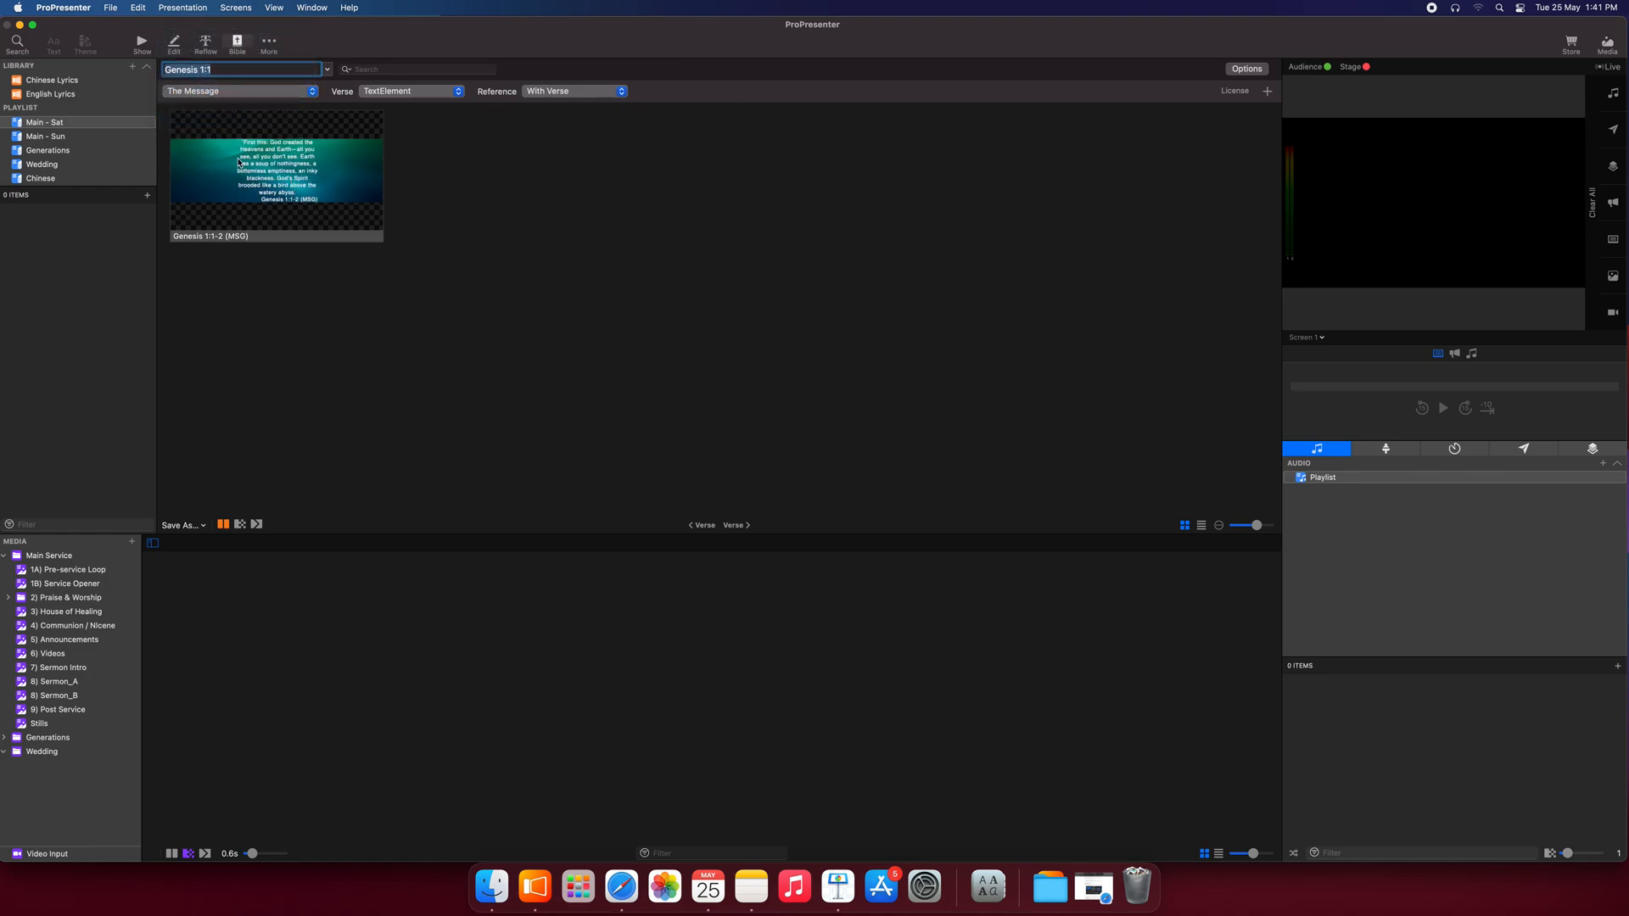
{"action": "left_click", "coordinate": [309, 91]}
{"action": "left_click", "coordinate": [285, 74]}
- Try placing the verse text in the Generic Stills.001.jpeg element and return it to TextElement
{"action": "left_click", "coordinate": [408, 92]}
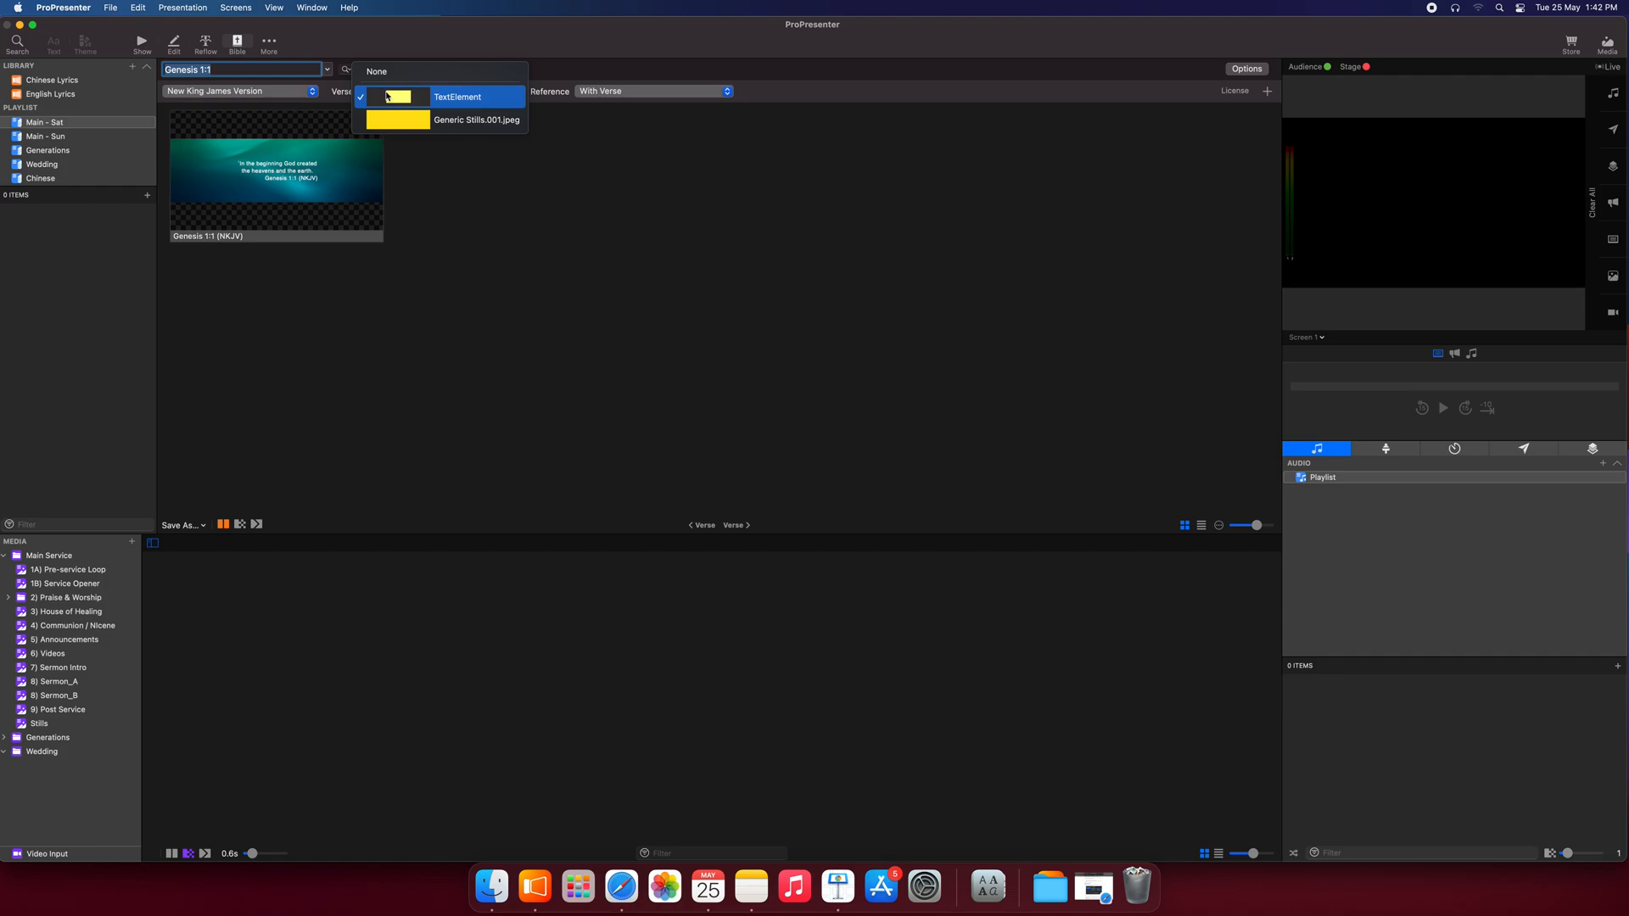
{"action": "left_click", "coordinate": [451, 123]}
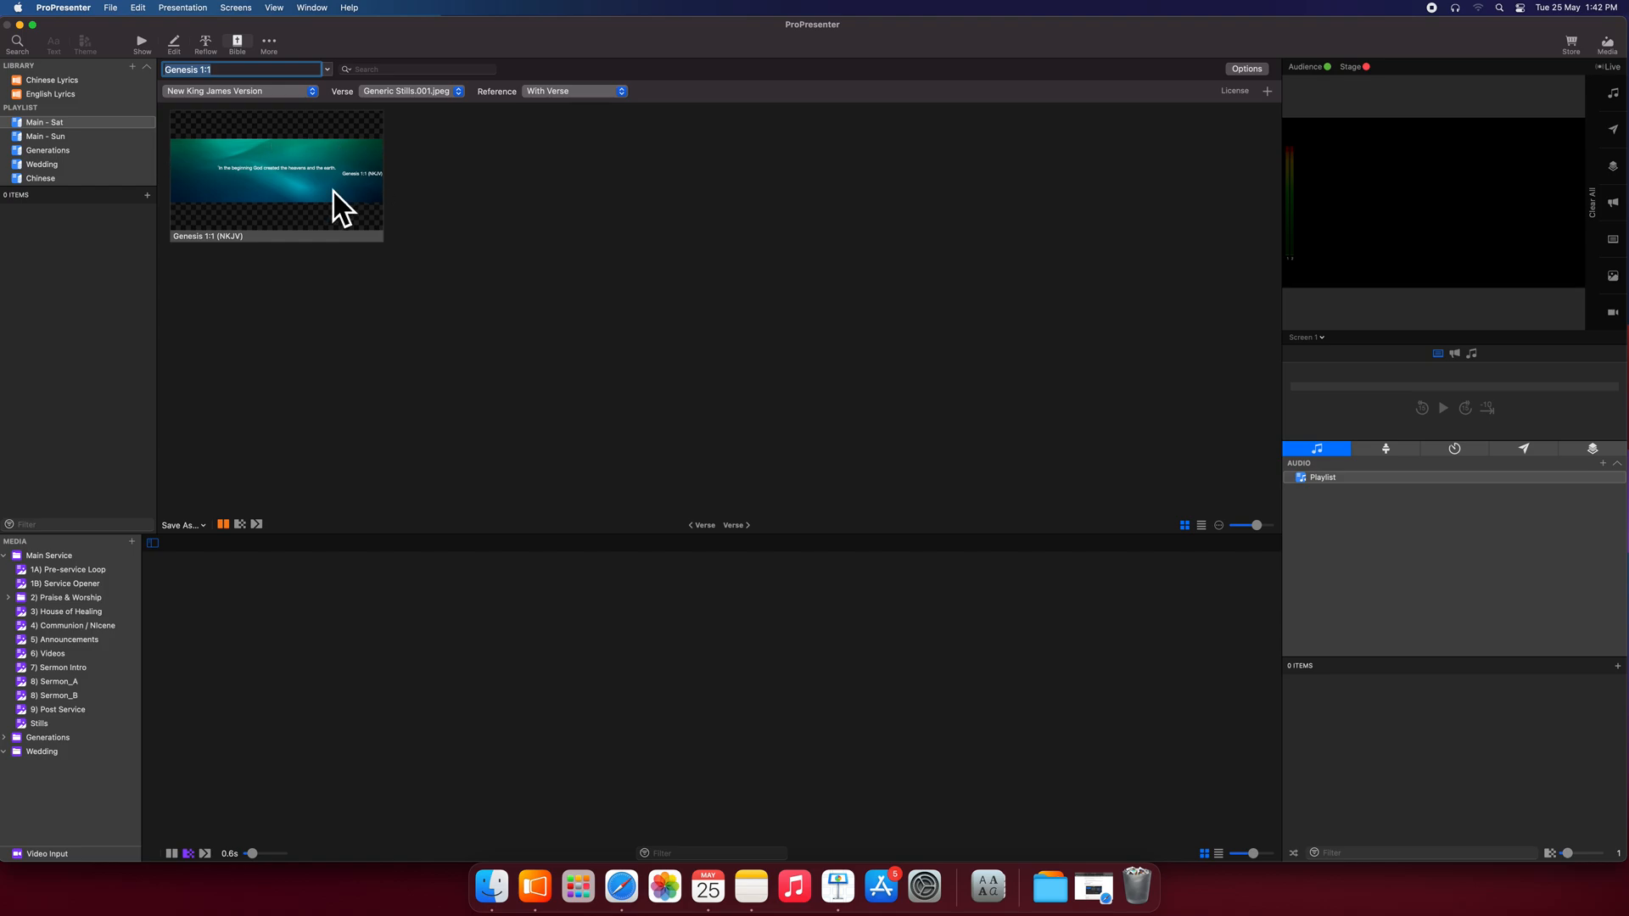
{"action": "left_click", "coordinate": [445, 91]}
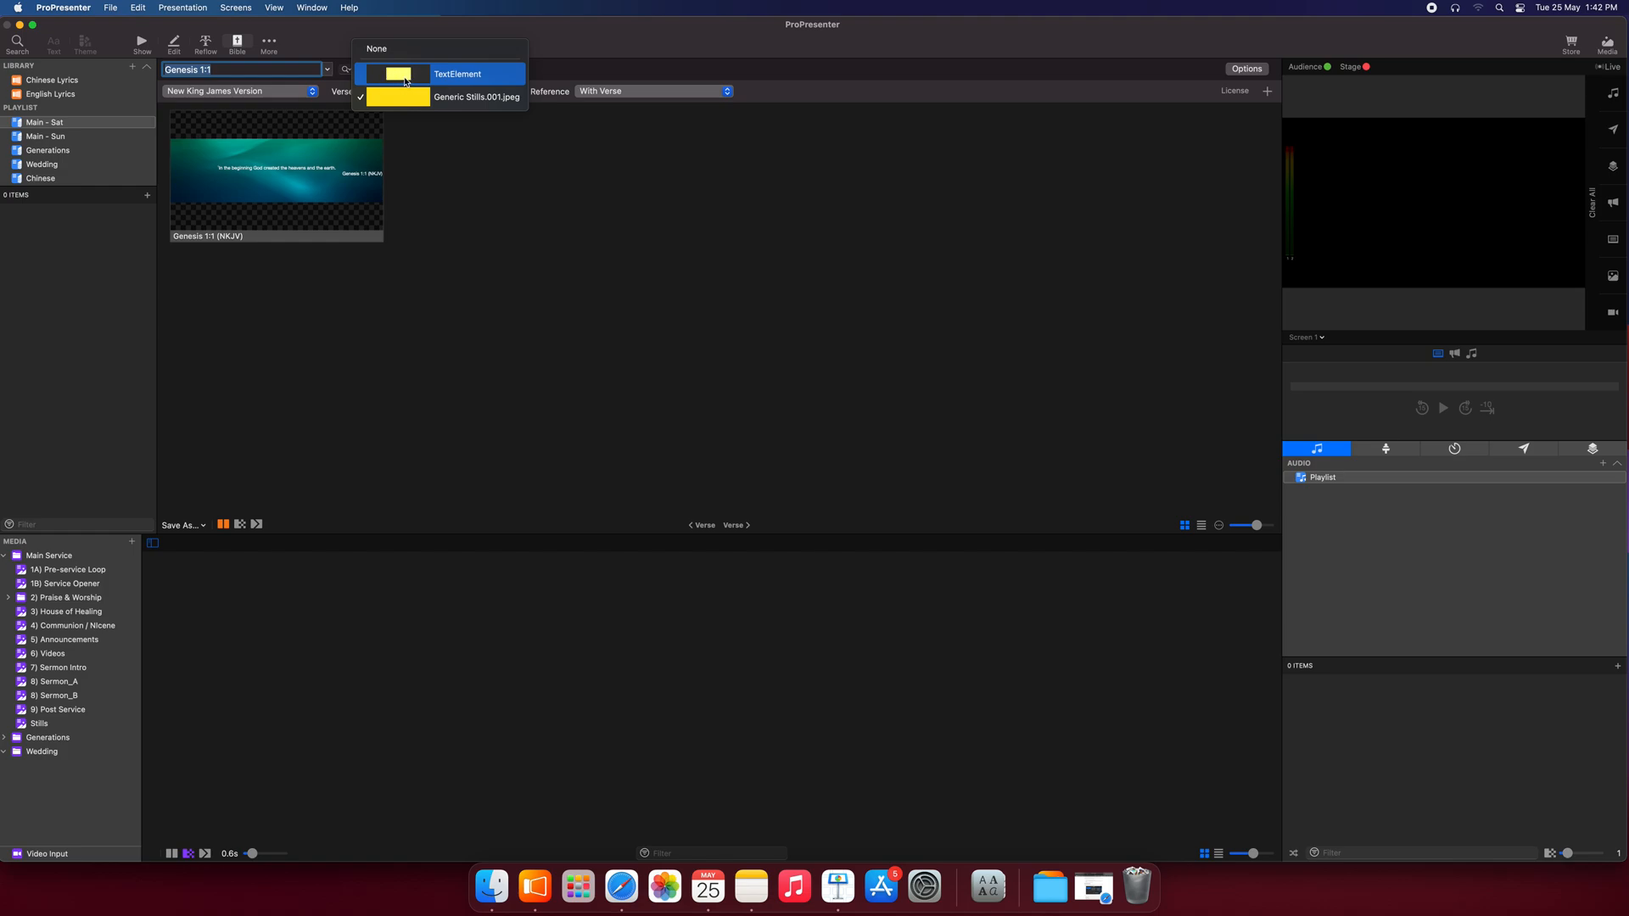
{"action": "left_click", "coordinate": [464, 74]}
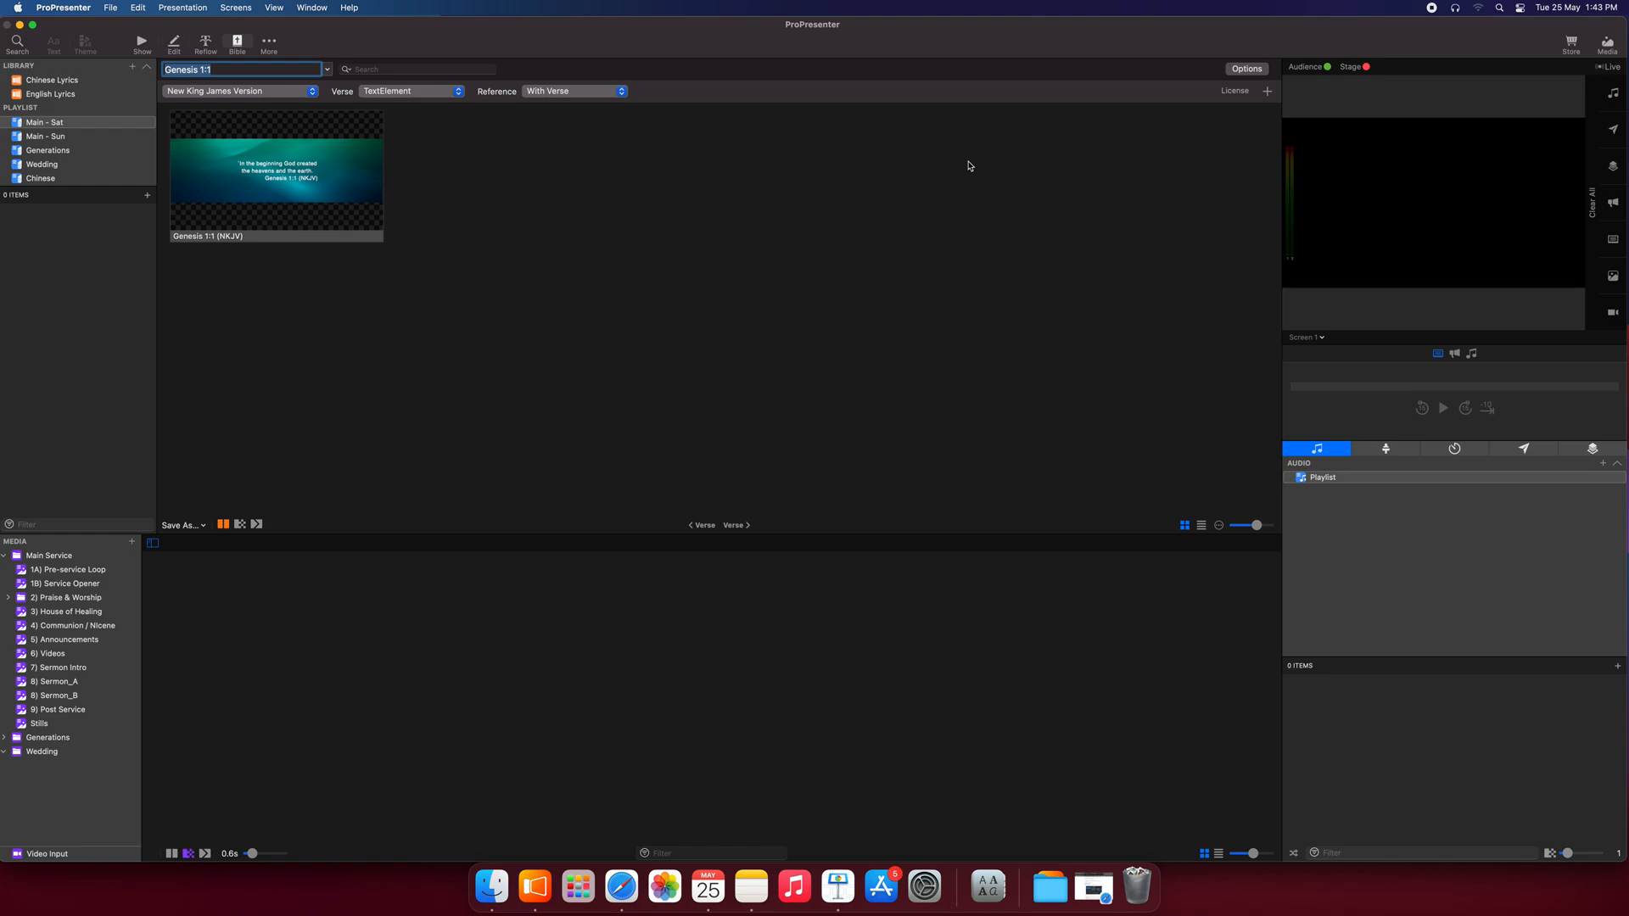
- Set the slide theme to the purple Sermon 1 BG from Bible Verse + BG and send the Genesis 1:1 slide live
{"action": "left_click", "coordinate": [1247, 75]}
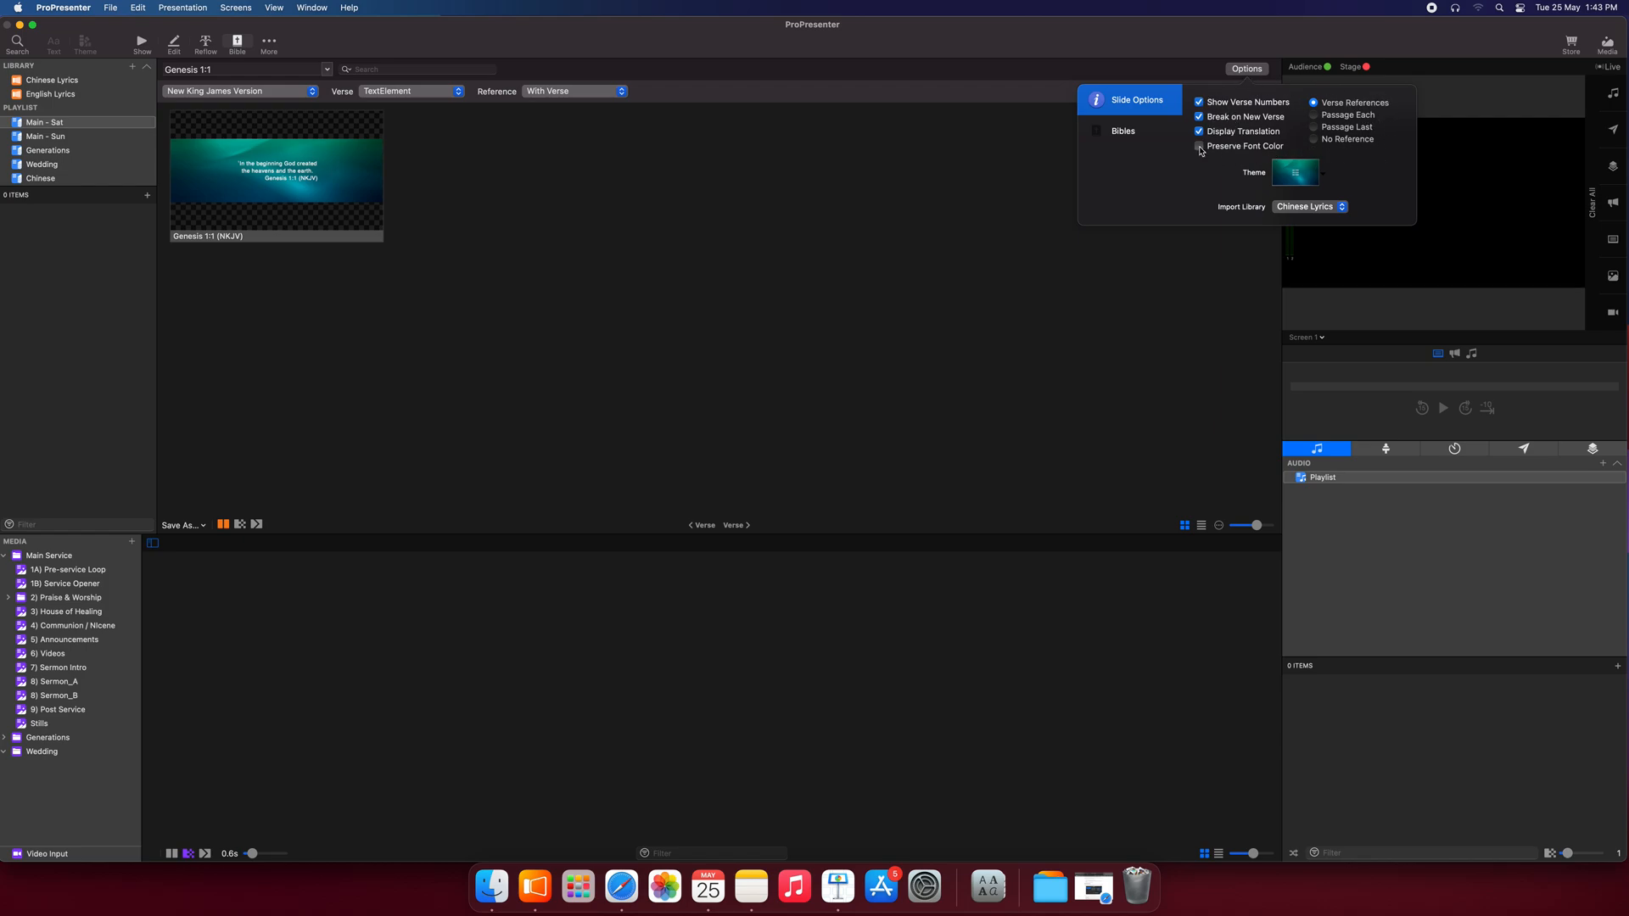
{"action": "left_click", "coordinate": [1325, 178]}
{"action": "mouse_move", "coordinate": [1355, 201]}
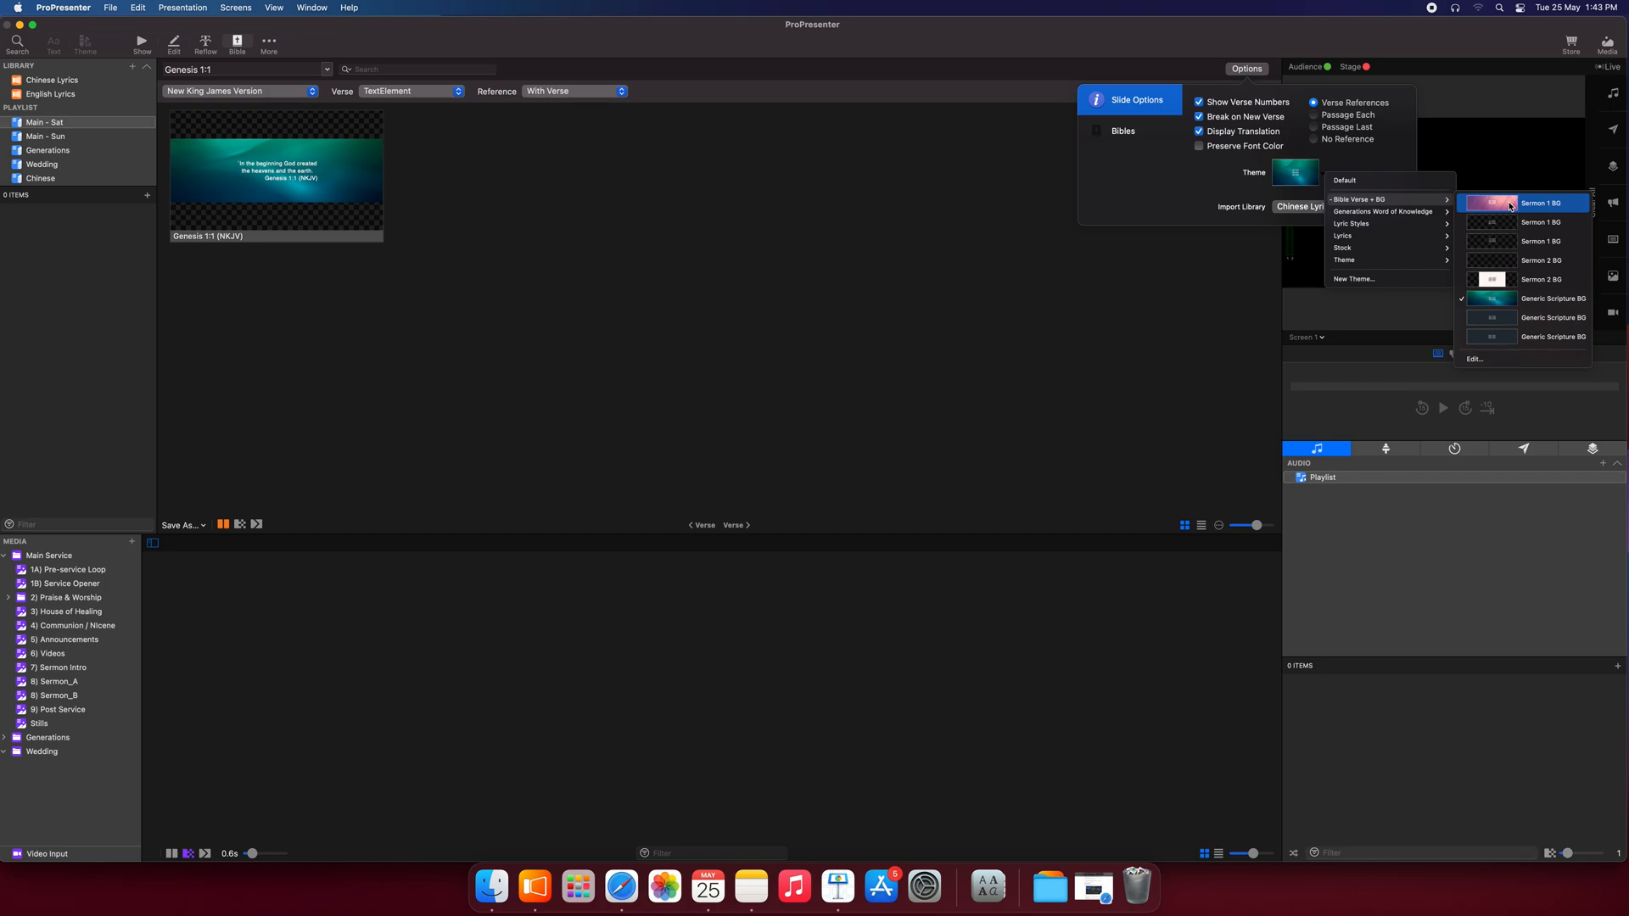
{"action": "left_click", "coordinate": [1261, 172]}
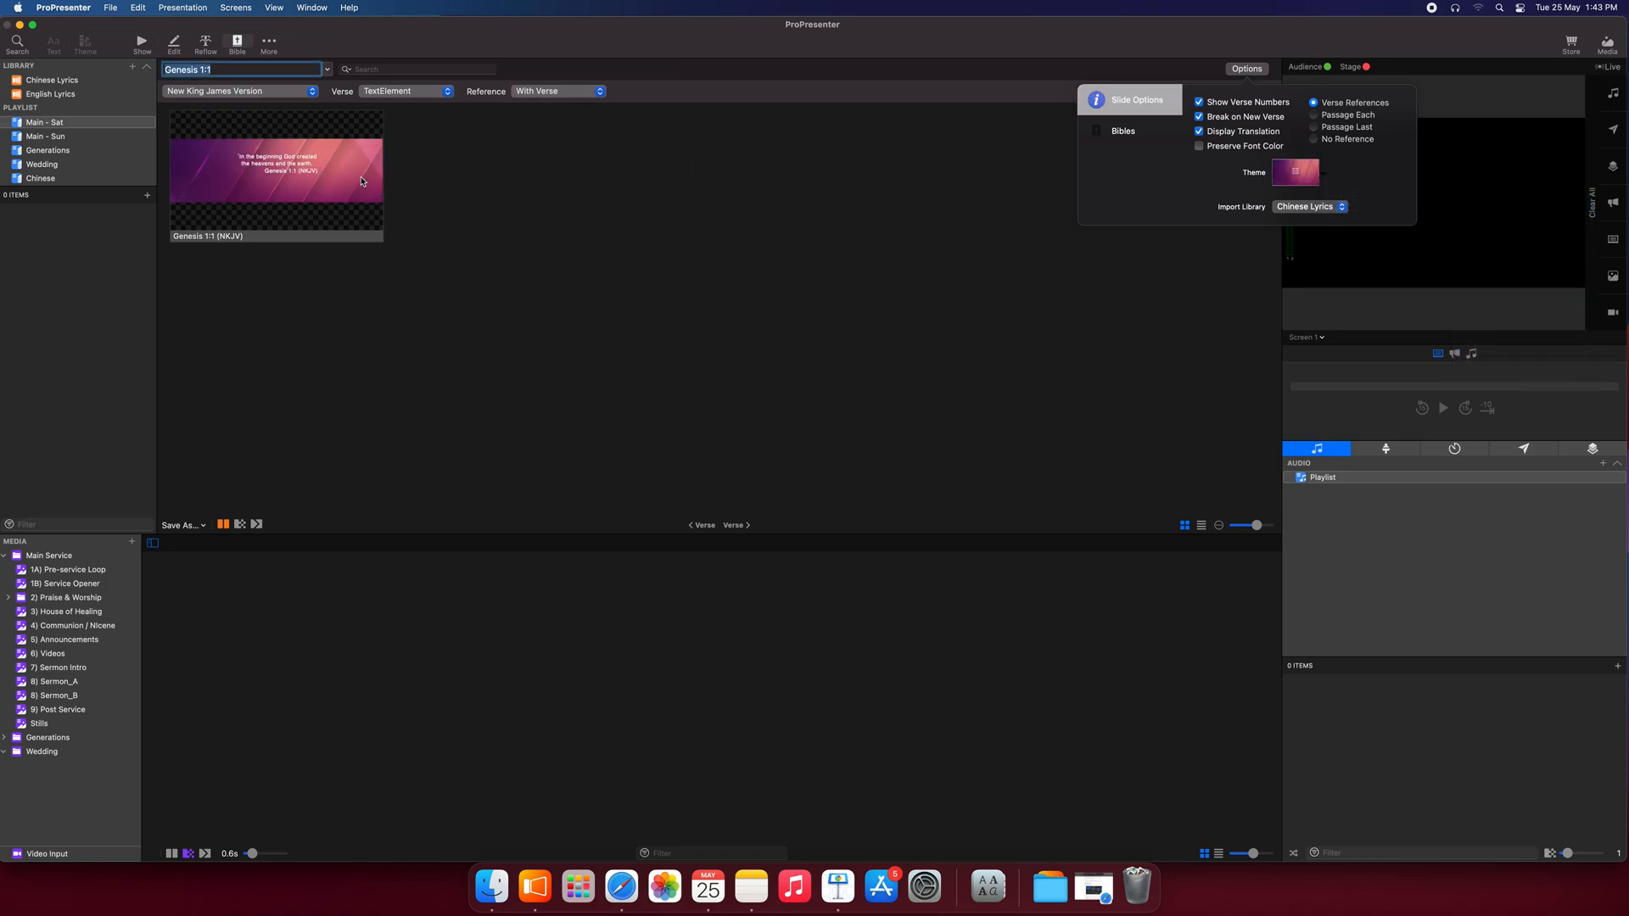
{"action": "left_click", "coordinate": [1056, 168]}
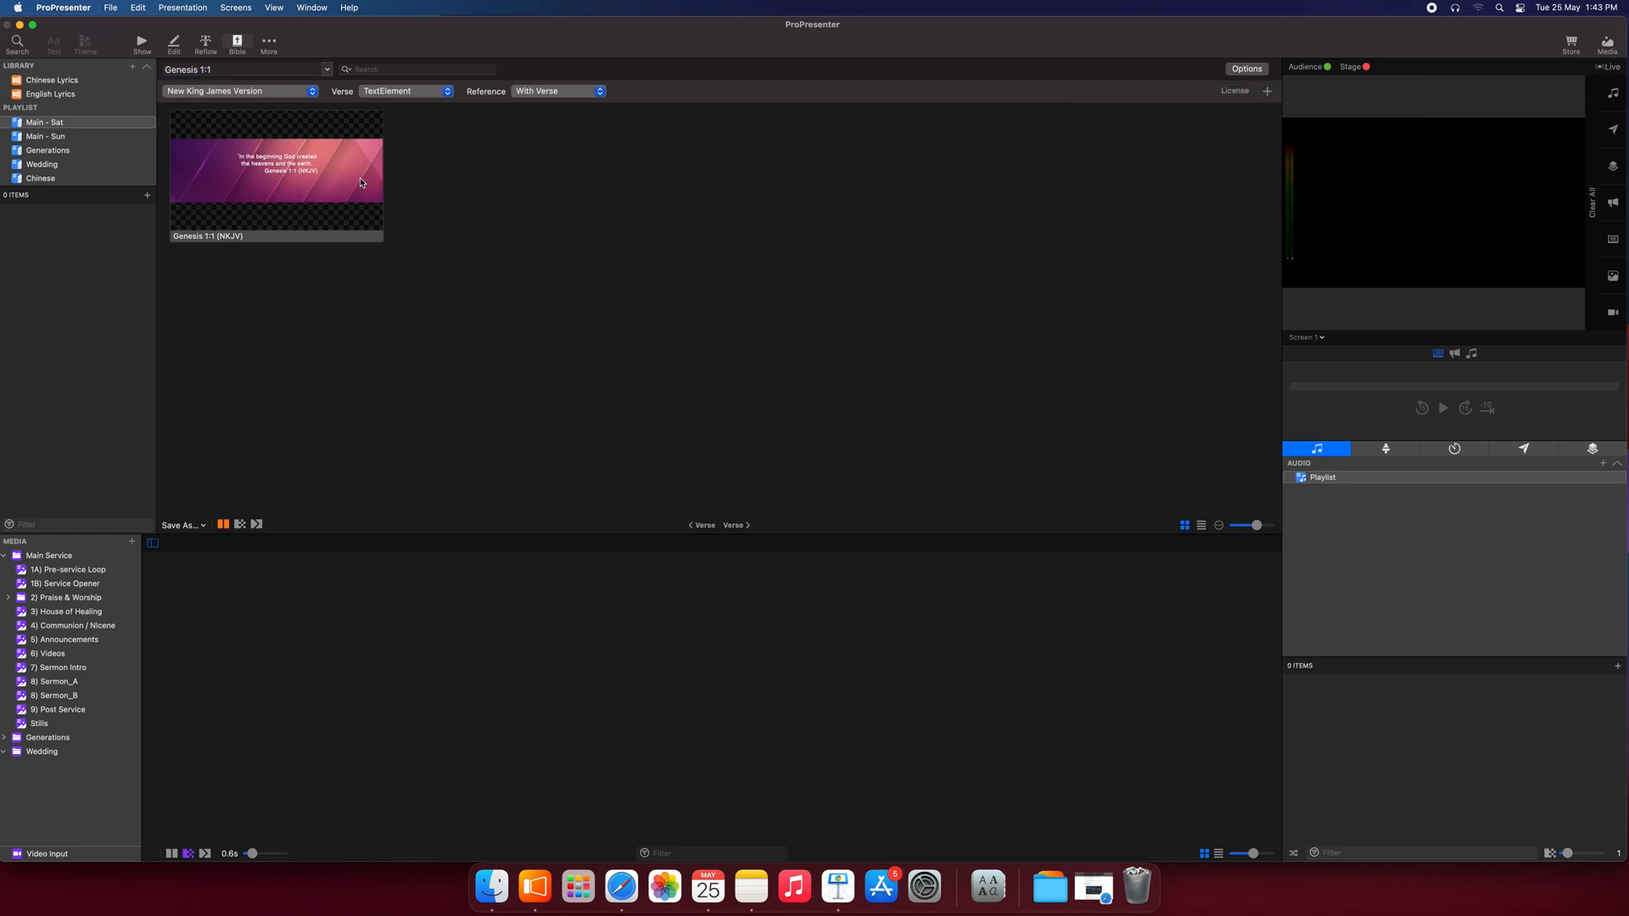
{"action": "left_click", "coordinate": [319, 166]}
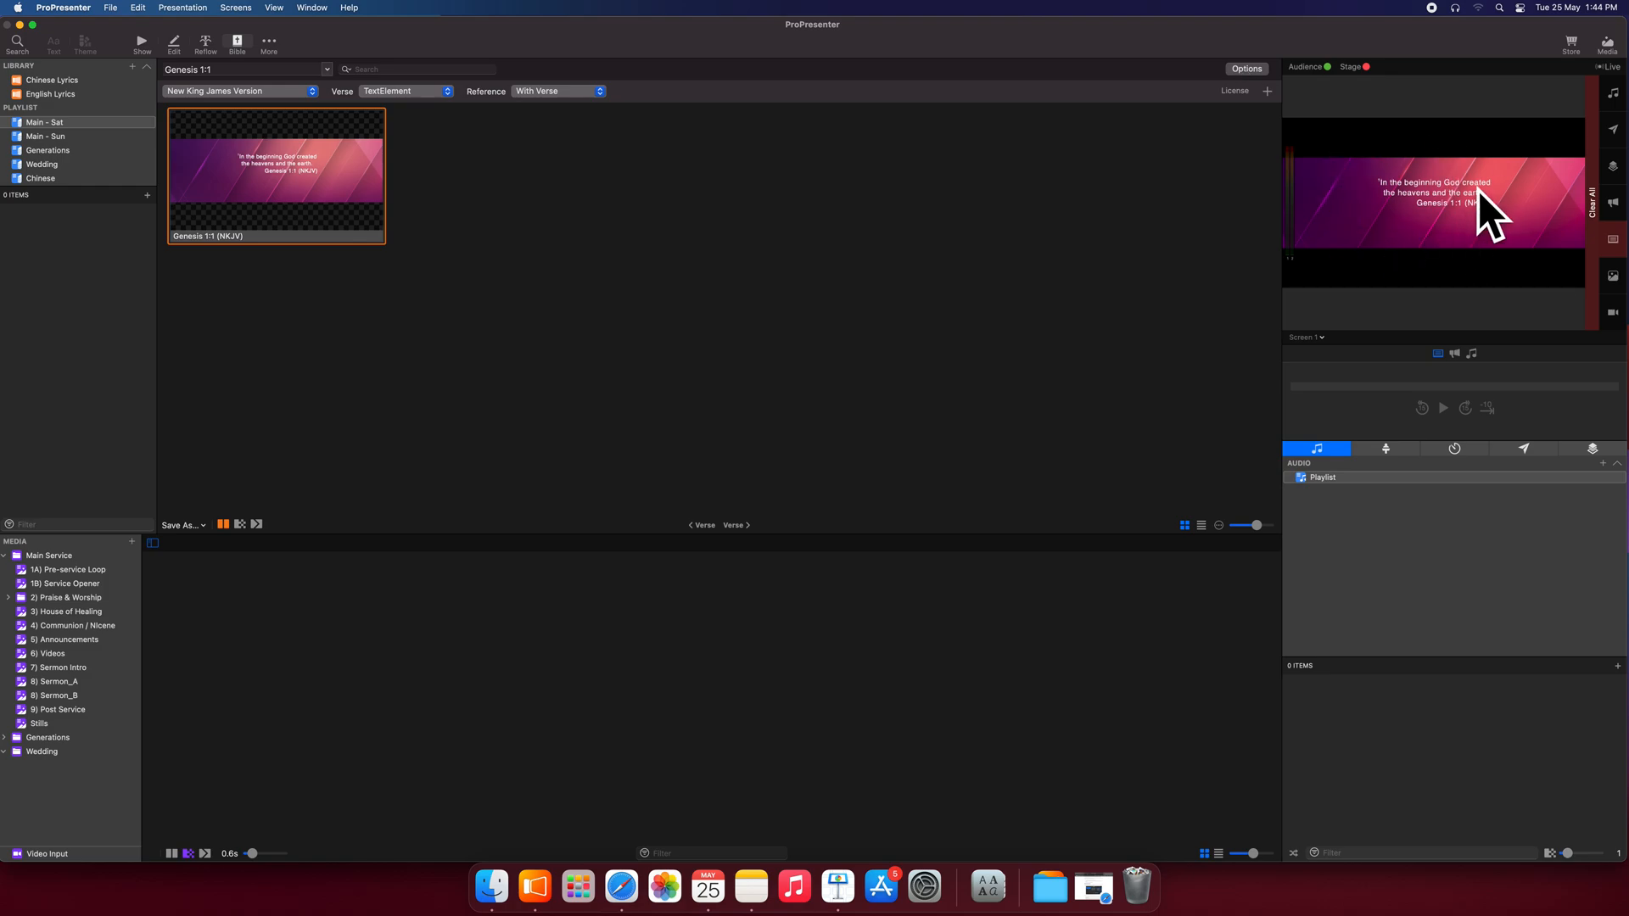
- Set the slide theme to the green Generic Scripture BG from Bible Verse + BG and send the Genesis 1:1 slide live
{"action": "left_click", "coordinate": [1246, 69]}
{"action": "left_click", "coordinate": [1296, 172]}
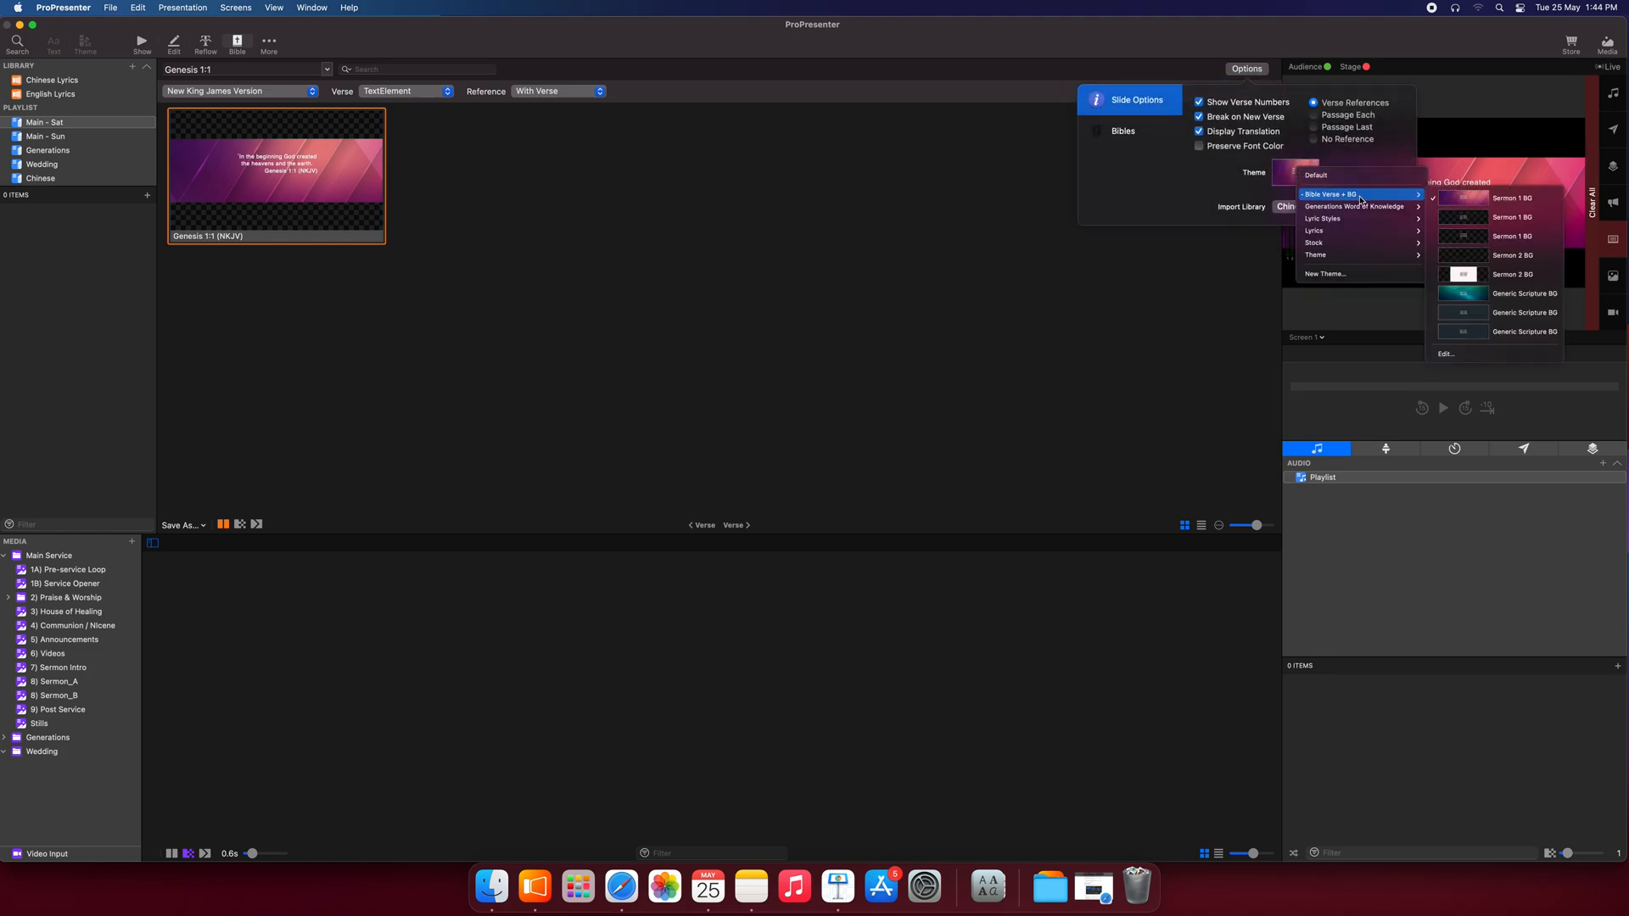
{"action": "left_click", "coordinate": [1524, 301]}
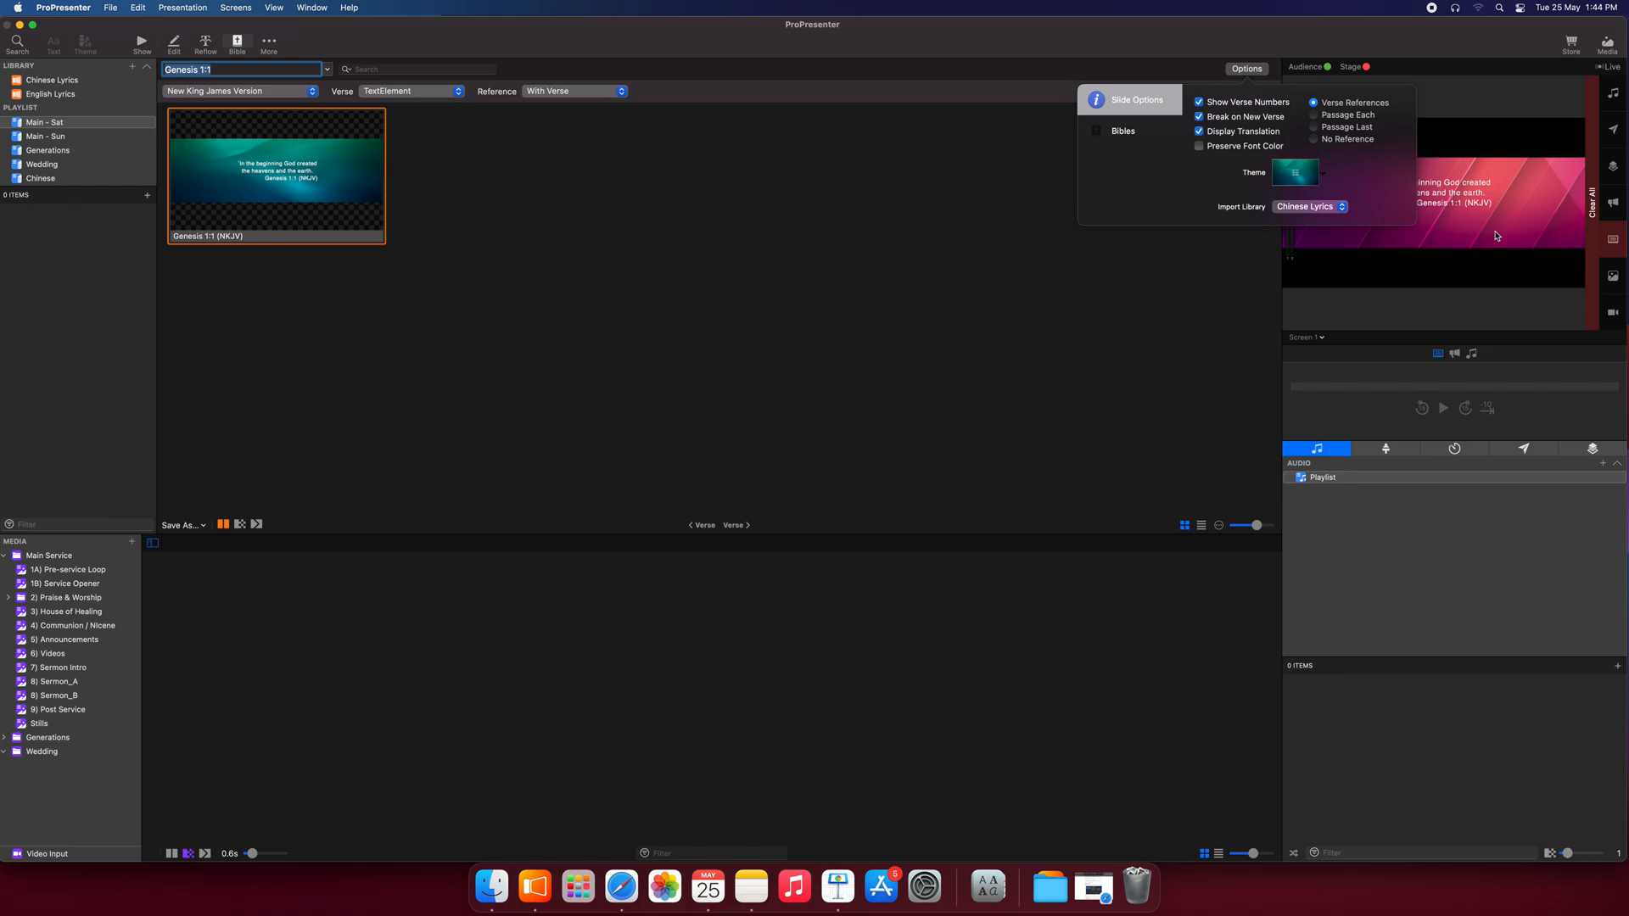
{"action": "left_click", "coordinate": [909, 151]}
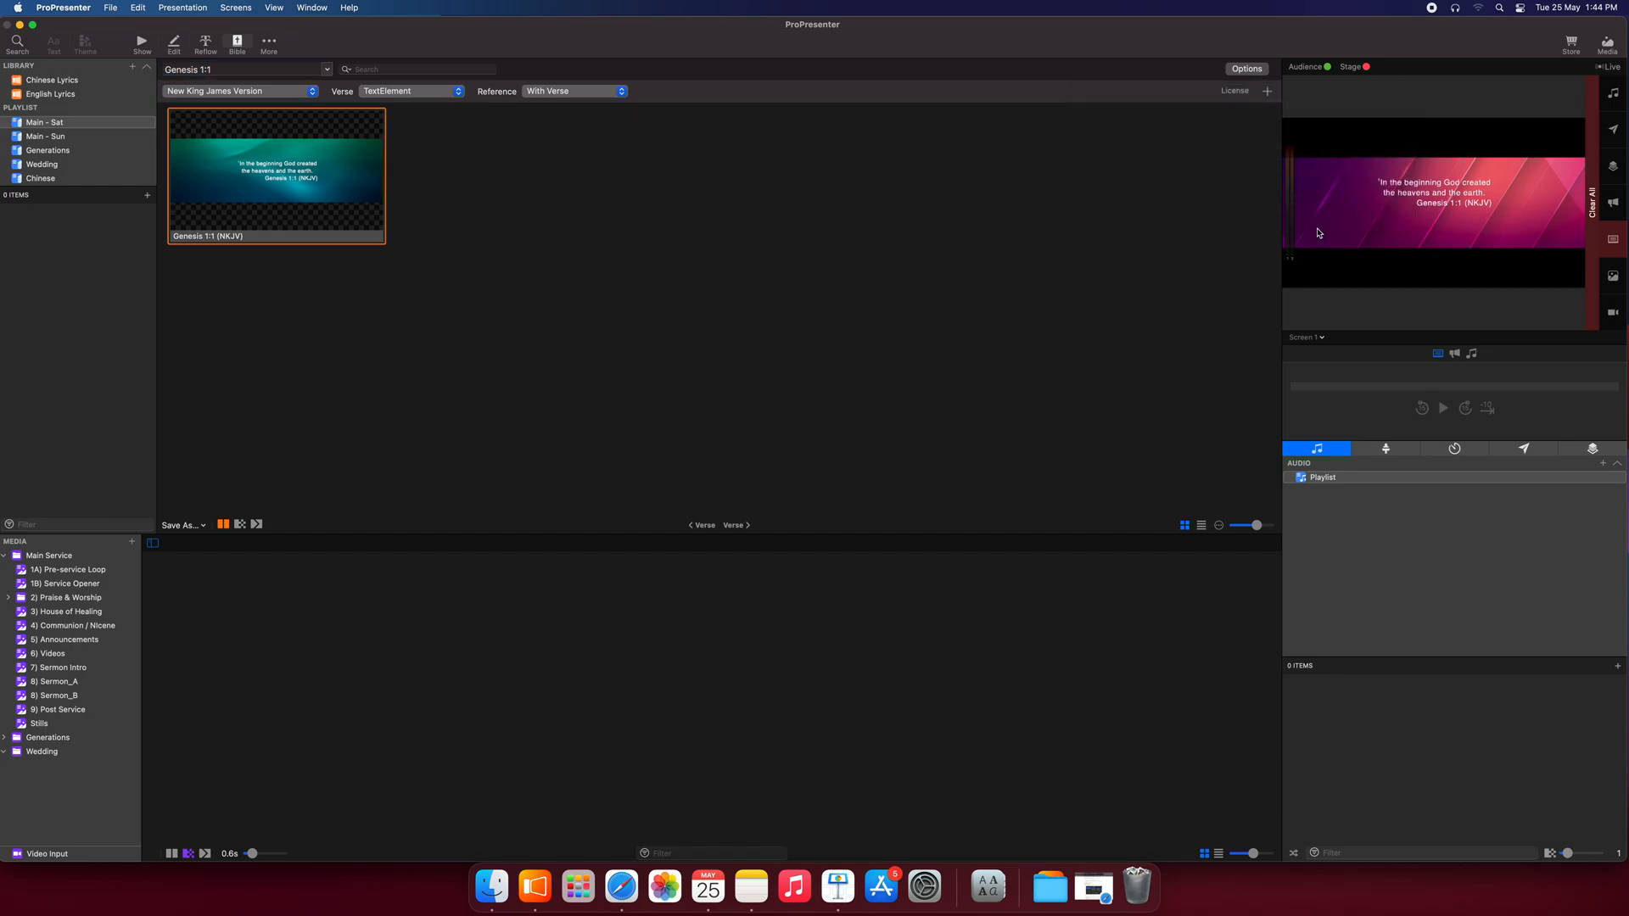
{"action": "left_click", "coordinate": [310, 166]}
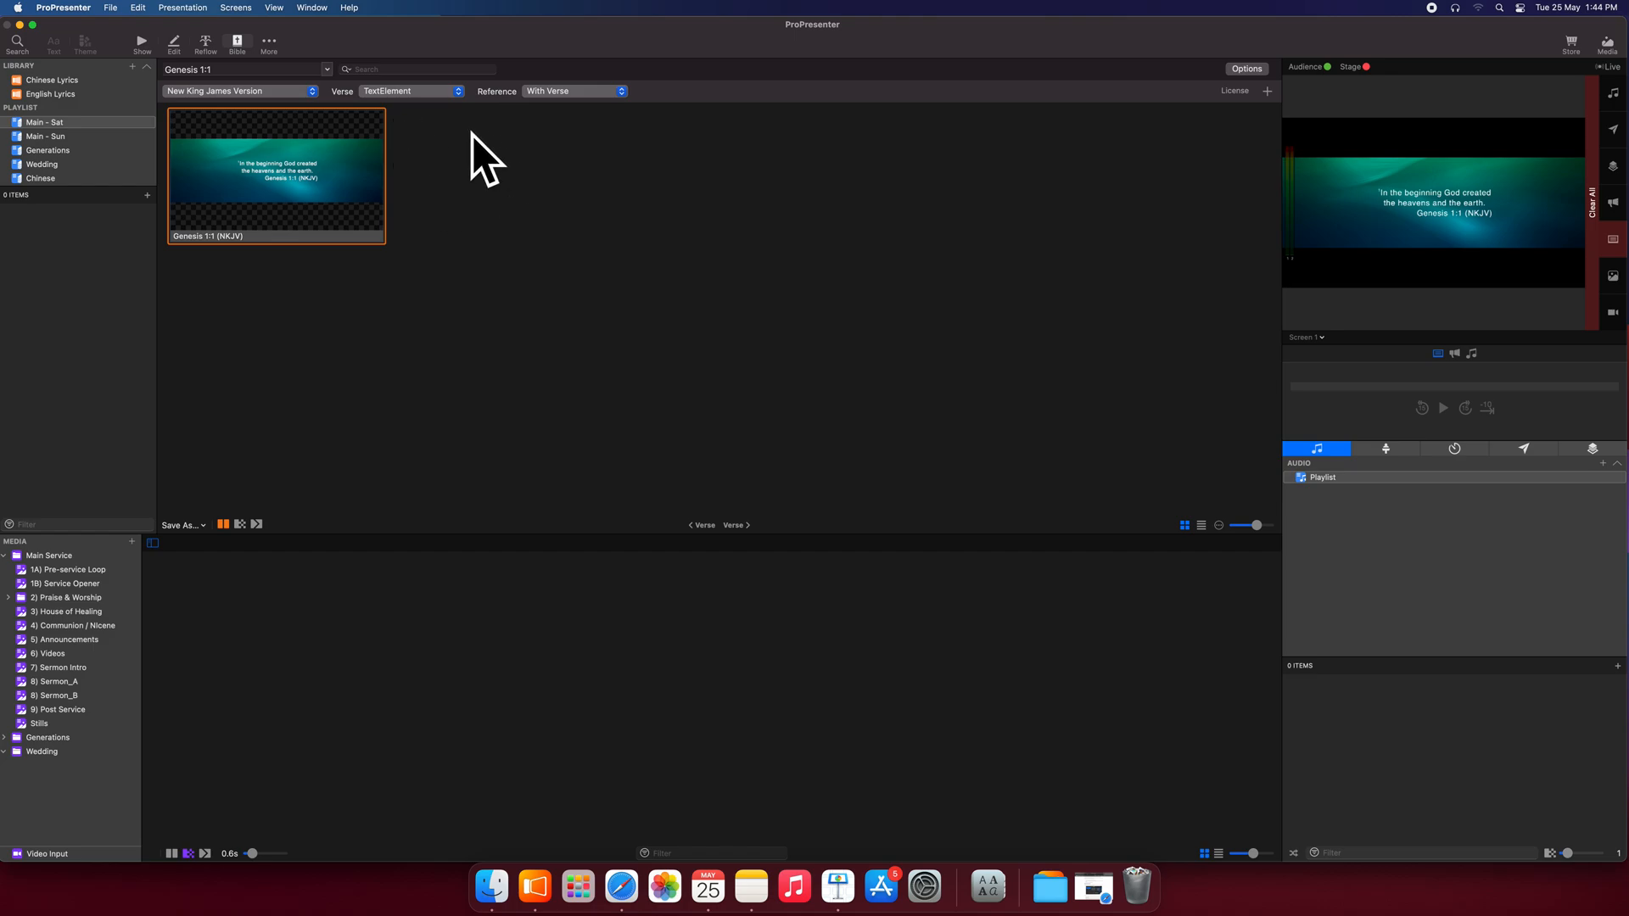
- Load the whole of Genesis chapter 1 as the Bible passage
{"action": "left_click", "coordinate": [246, 70]}
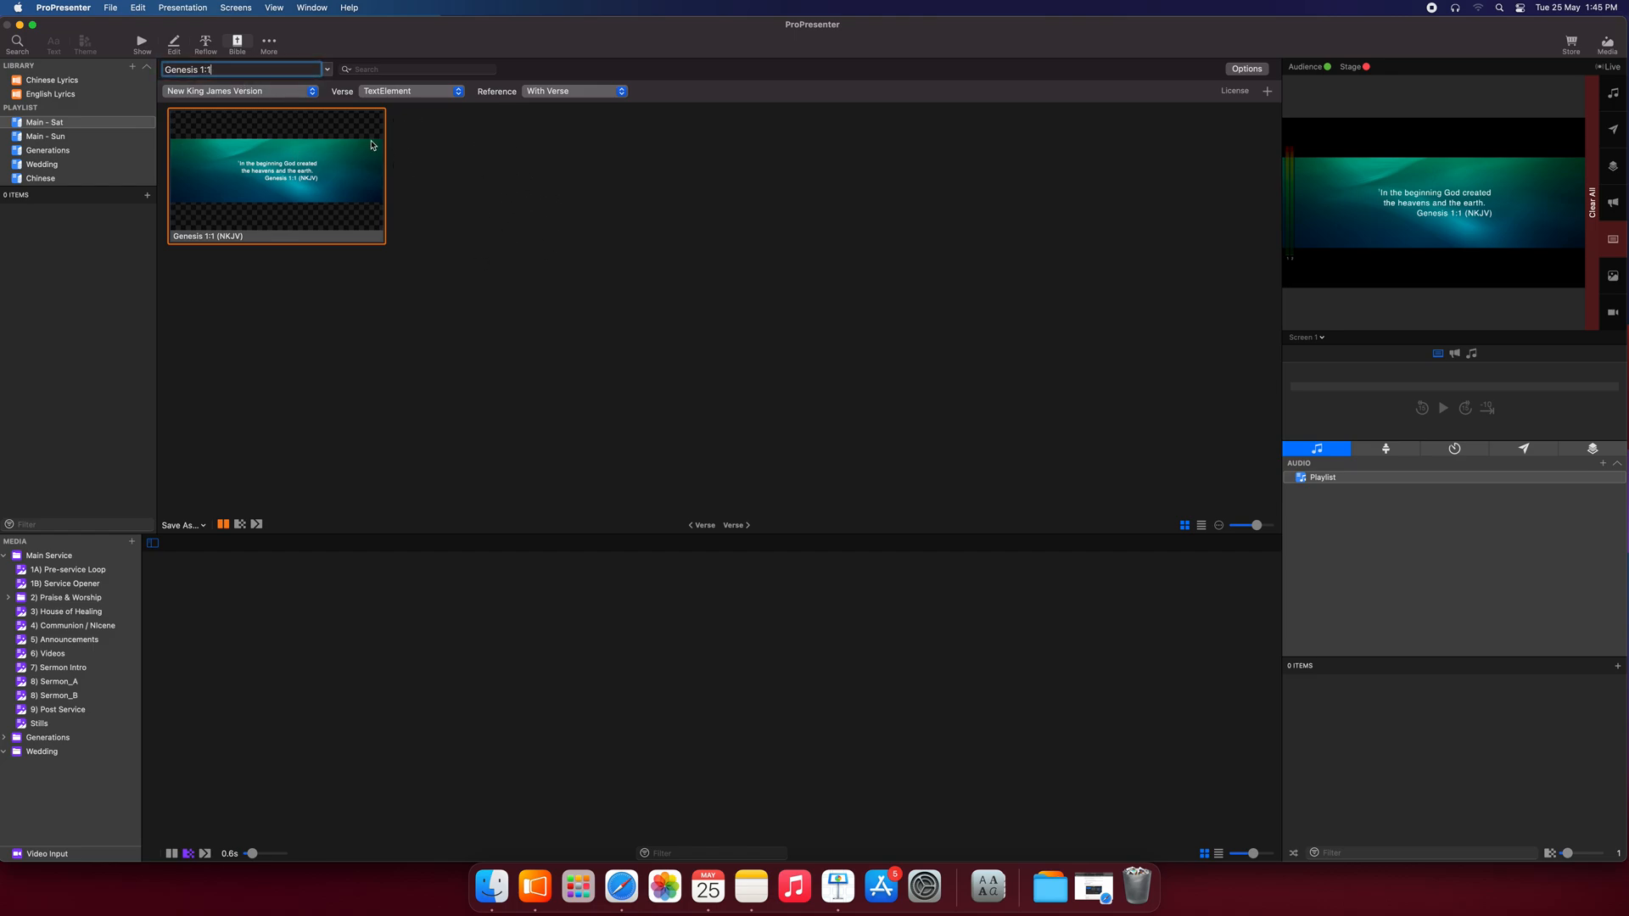
{"action": "left_click", "coordinate": [328, 70]}
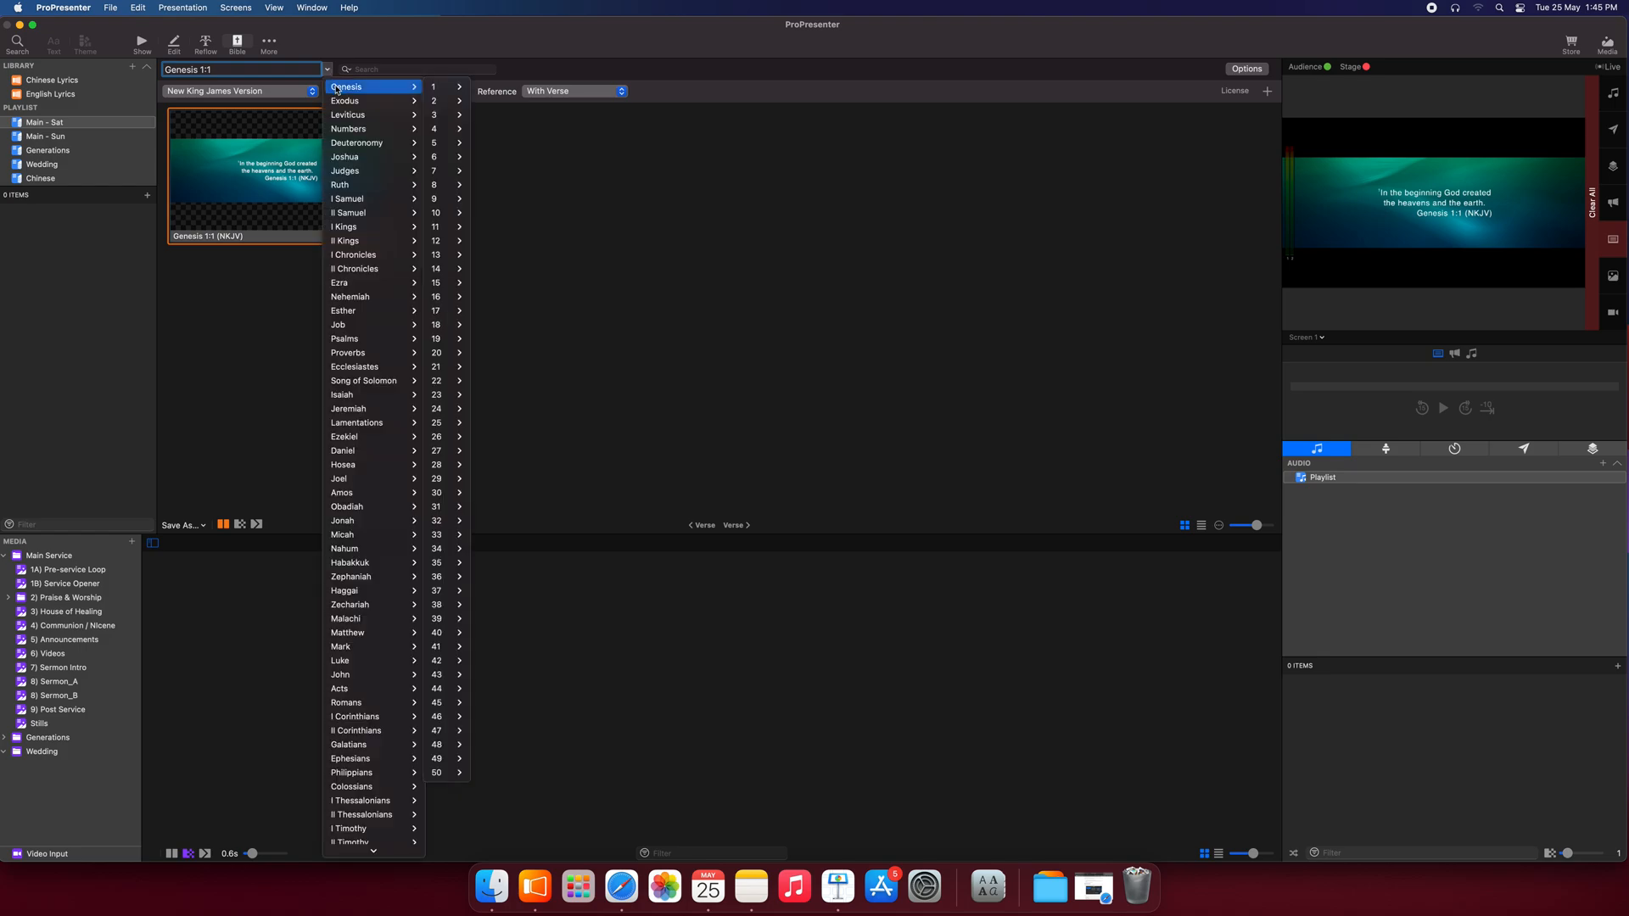
{"action": "left_click", "coordinate": [440, 88]}
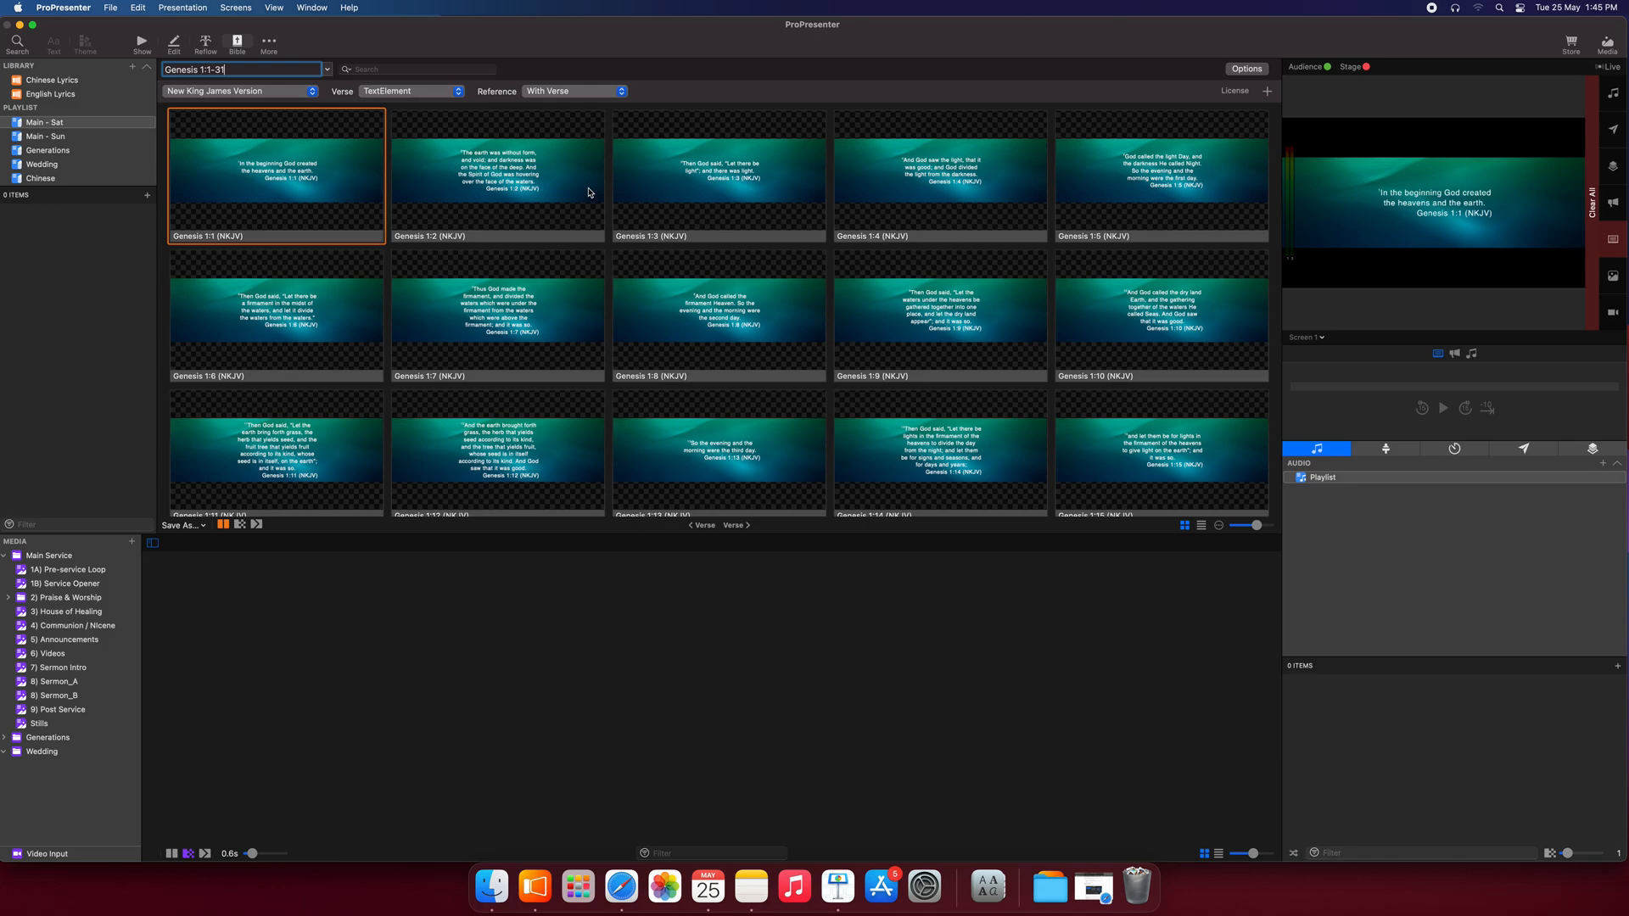
- Reduce the Bible passage to the single verse Genesis 1:1
{"action": "left_click", "coordinate": [320, 73]}
{"action": "mouse_move", "coordinate": [373, 86]}
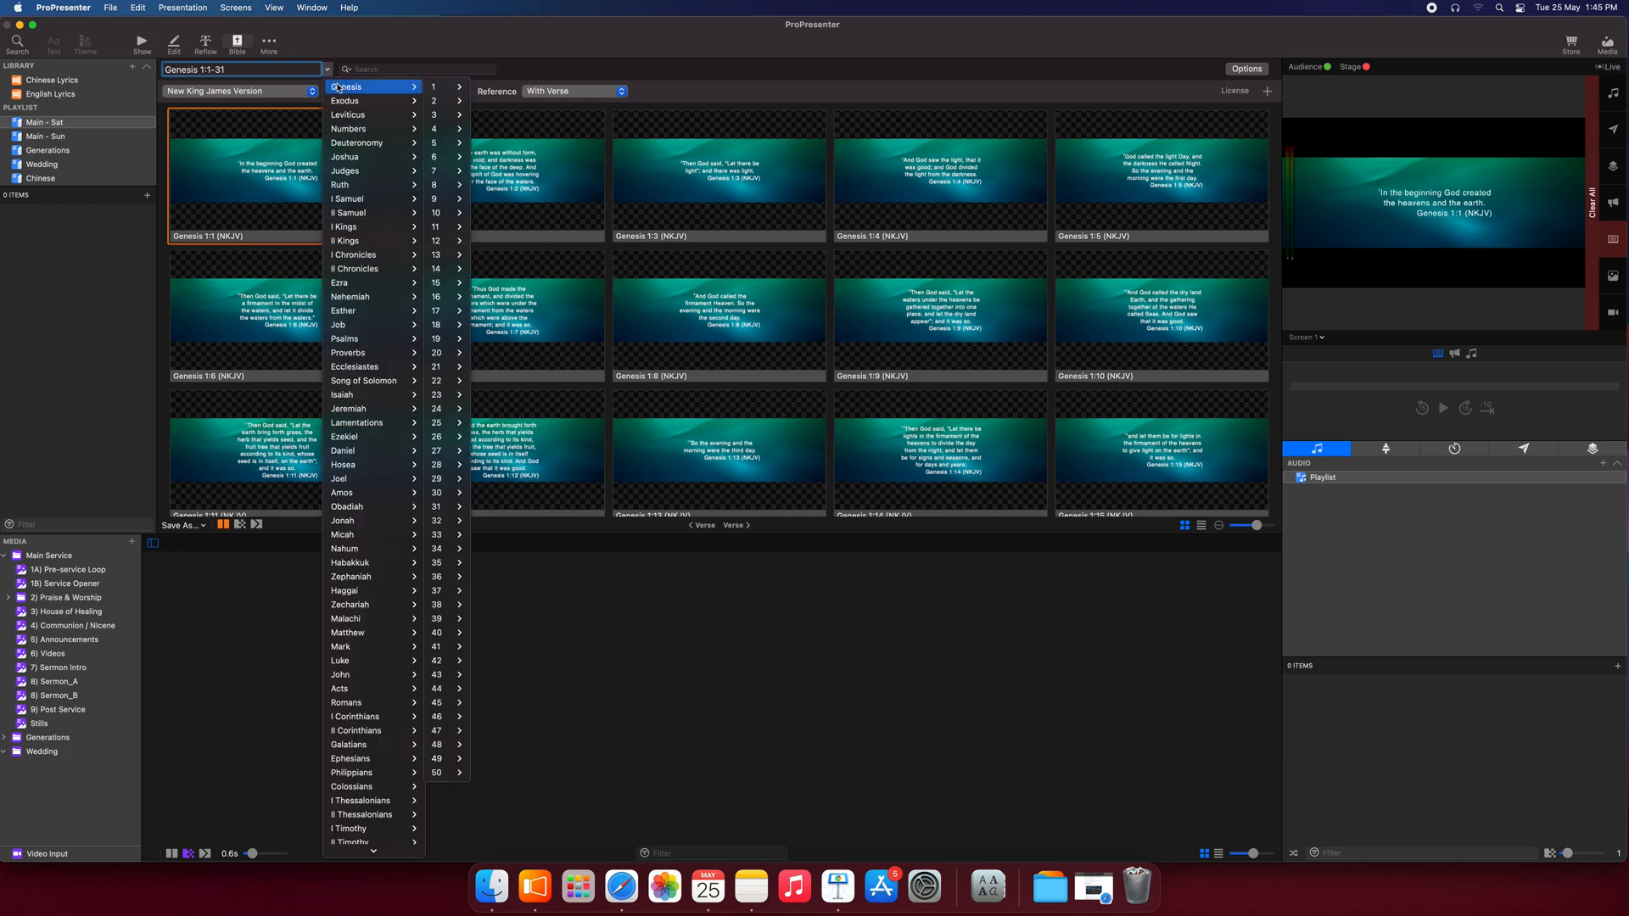
{"action": "left_click", "coordinate": [481, 87]}
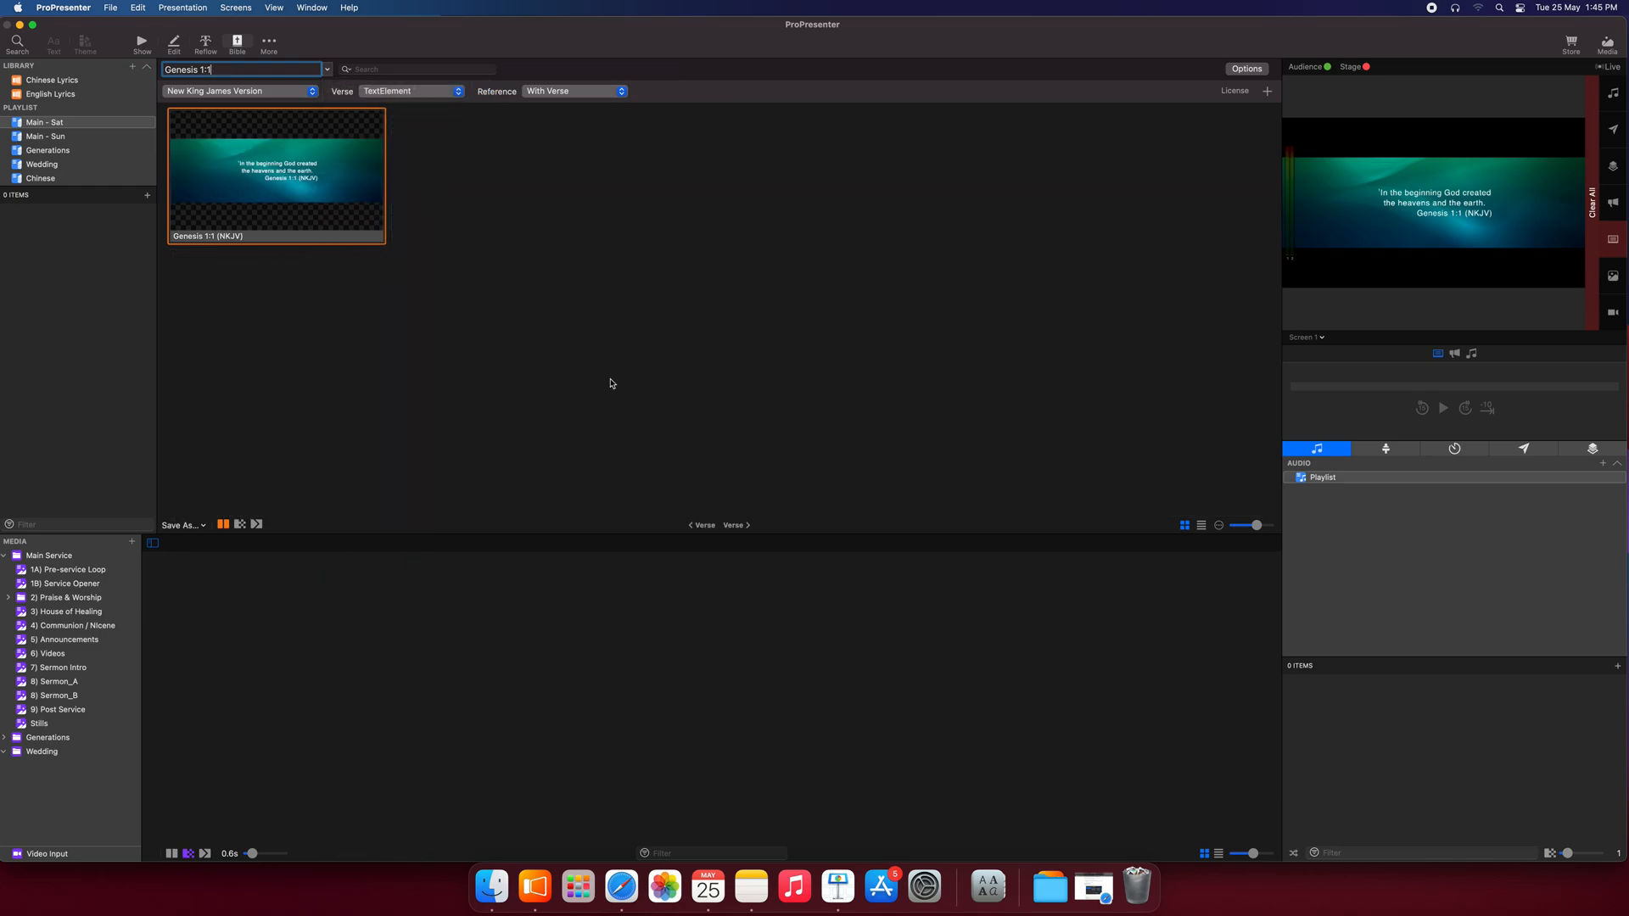
- Extend the passage verse by verse to Genesis 1:8, sending the Genesis 1:2 and Genesis 1:3 slides live in turn
{"action": "left_click", "coordinate": [746, 526]}
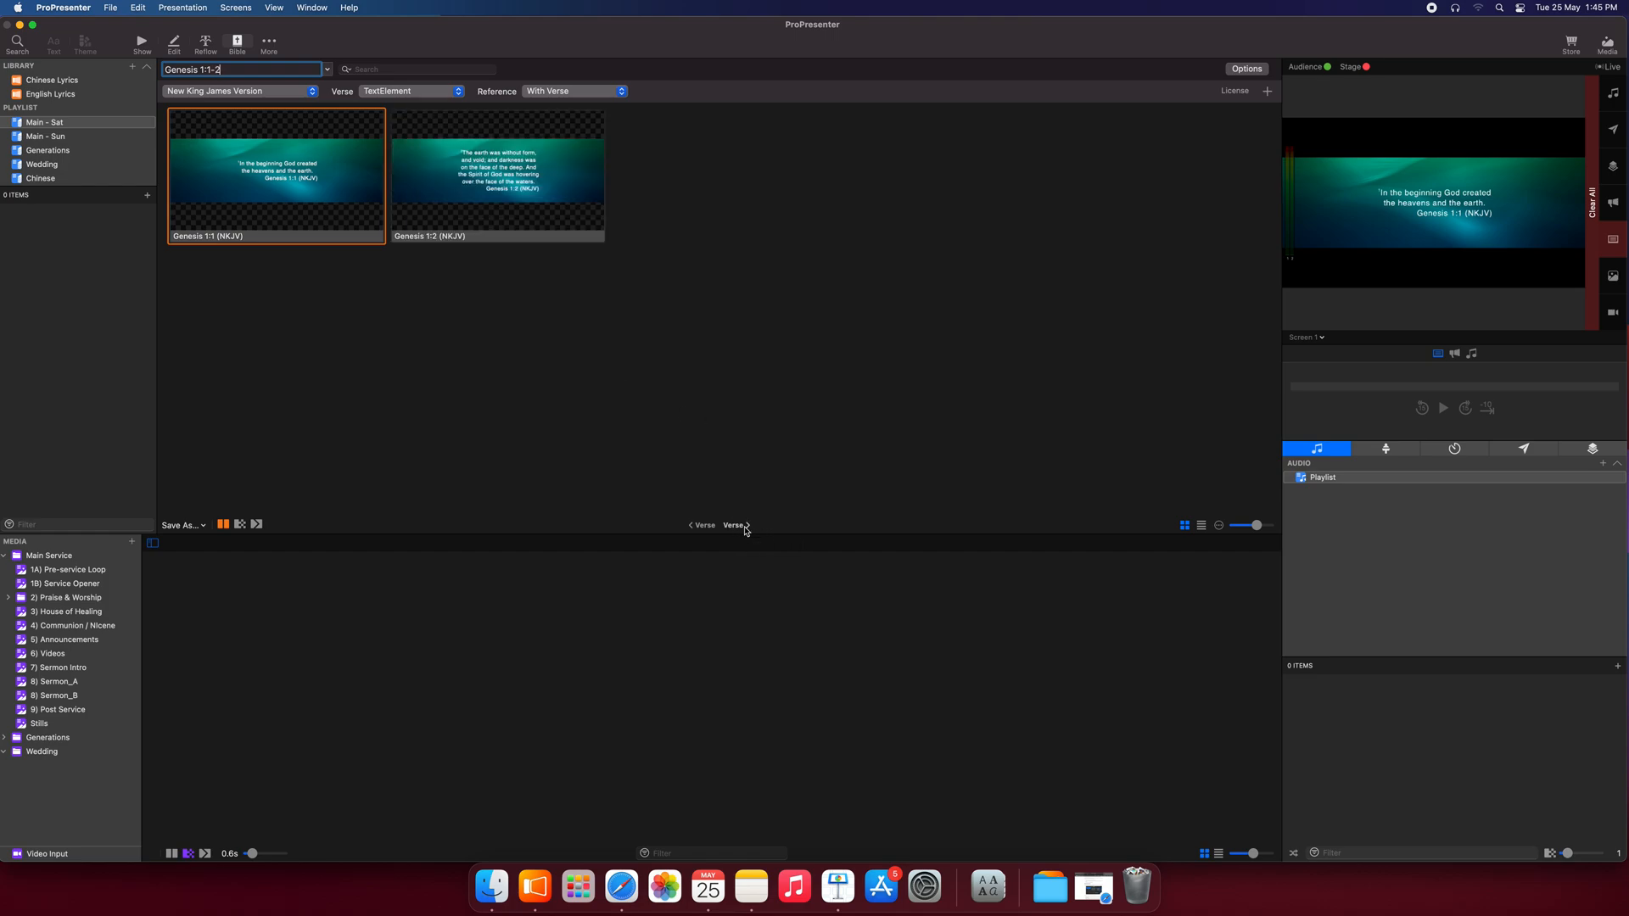
{"action": "left_click", "coordinate": [578, 210]}
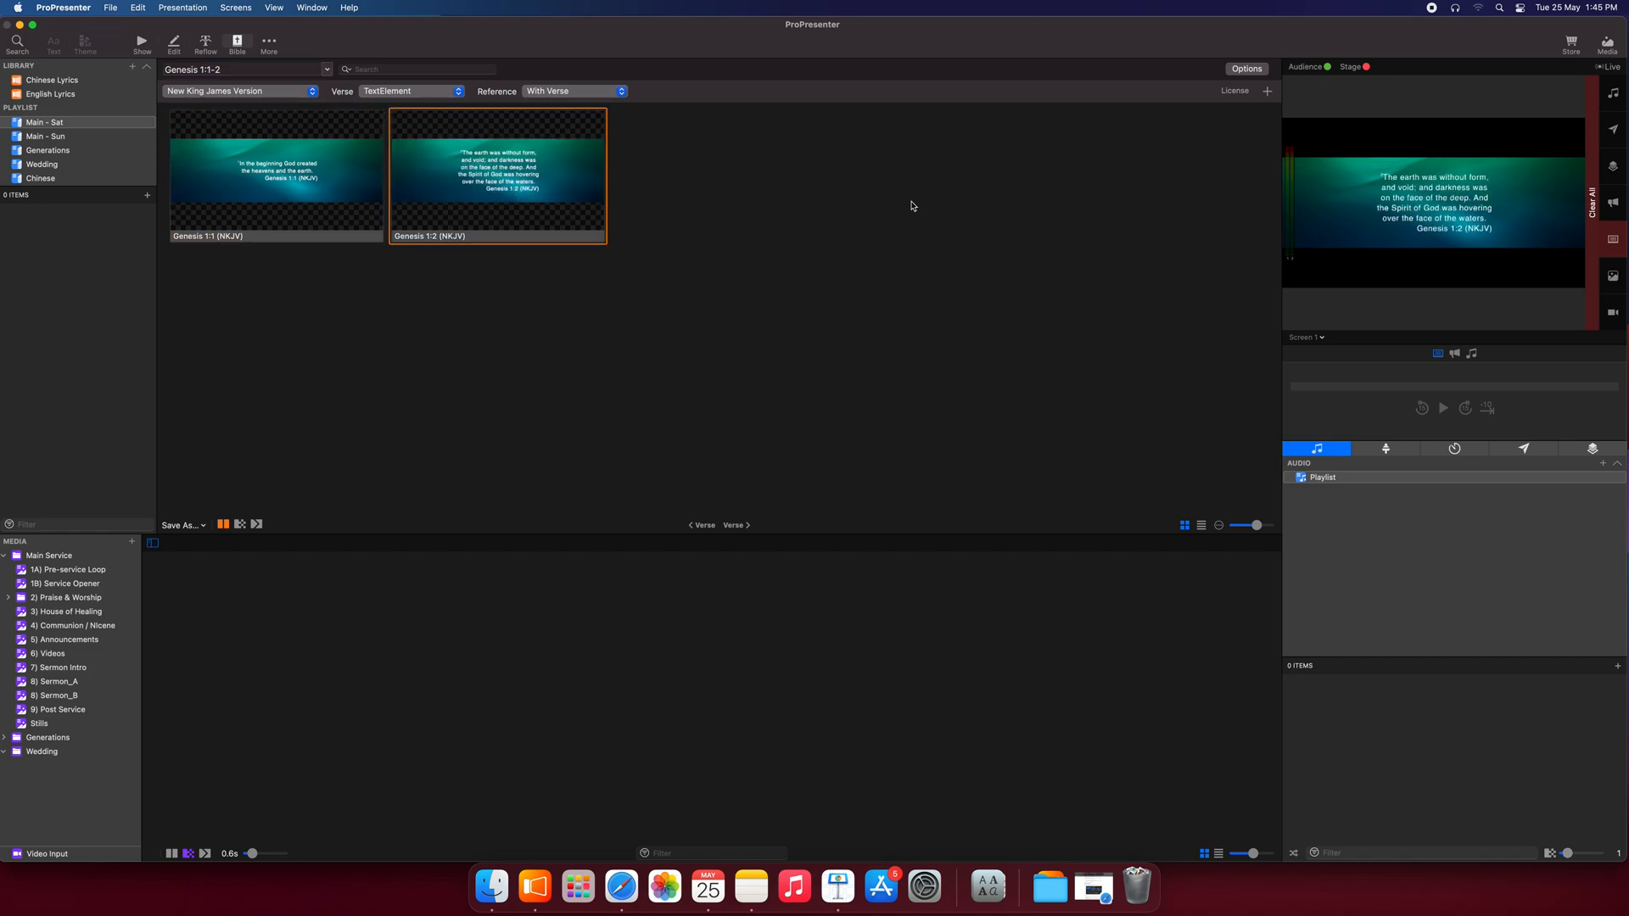
{"action": "left_click", "coordinate": [735, 525]}
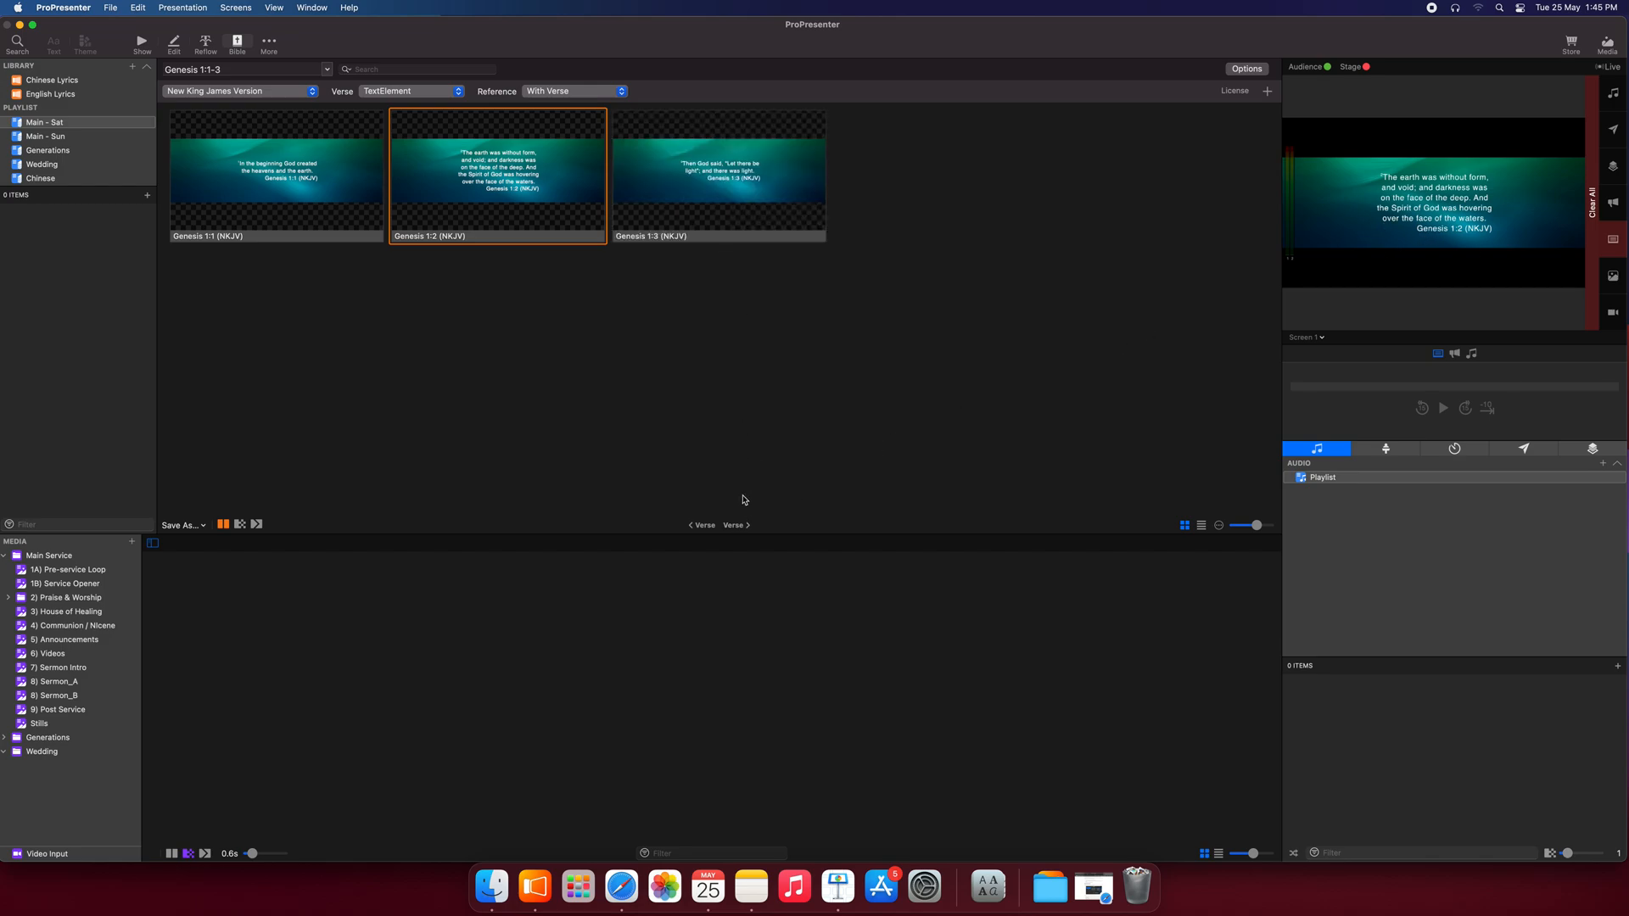
{"action": "left_click", "coordinate": [736, 525]}
{"action": "left_click", "coordinate": [738, 525]}
{"action": "left_click", "coordinate": [739, 525]}
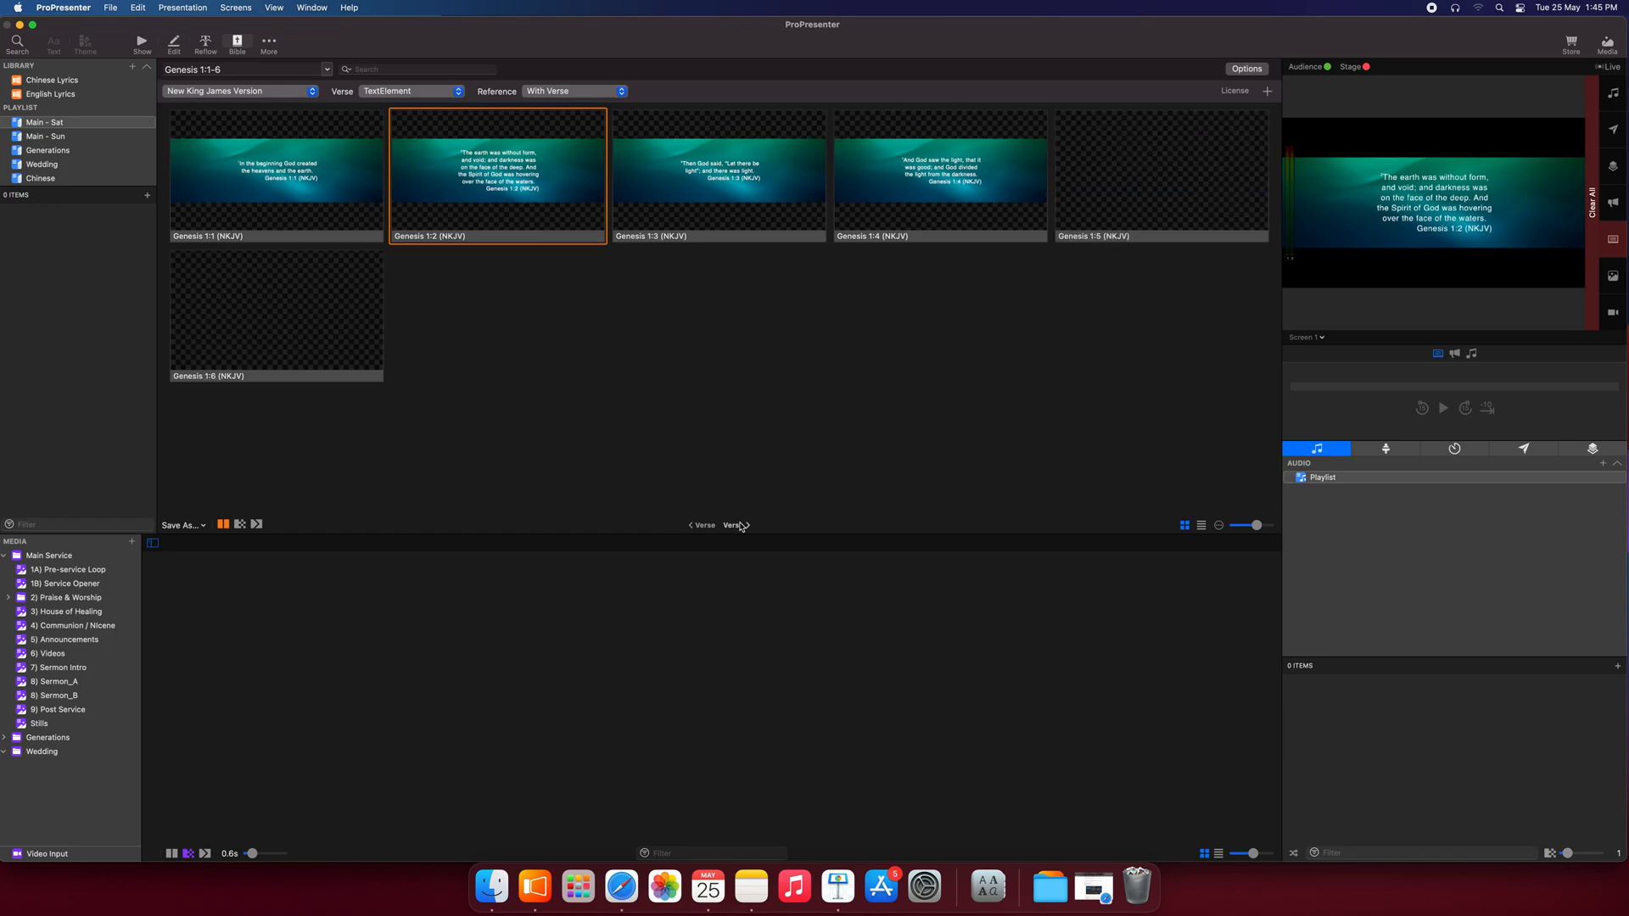
{"action": "left_click", "coordinate": [739, 525]}
{"action": "left_click", "coordinate": [739, 525]}
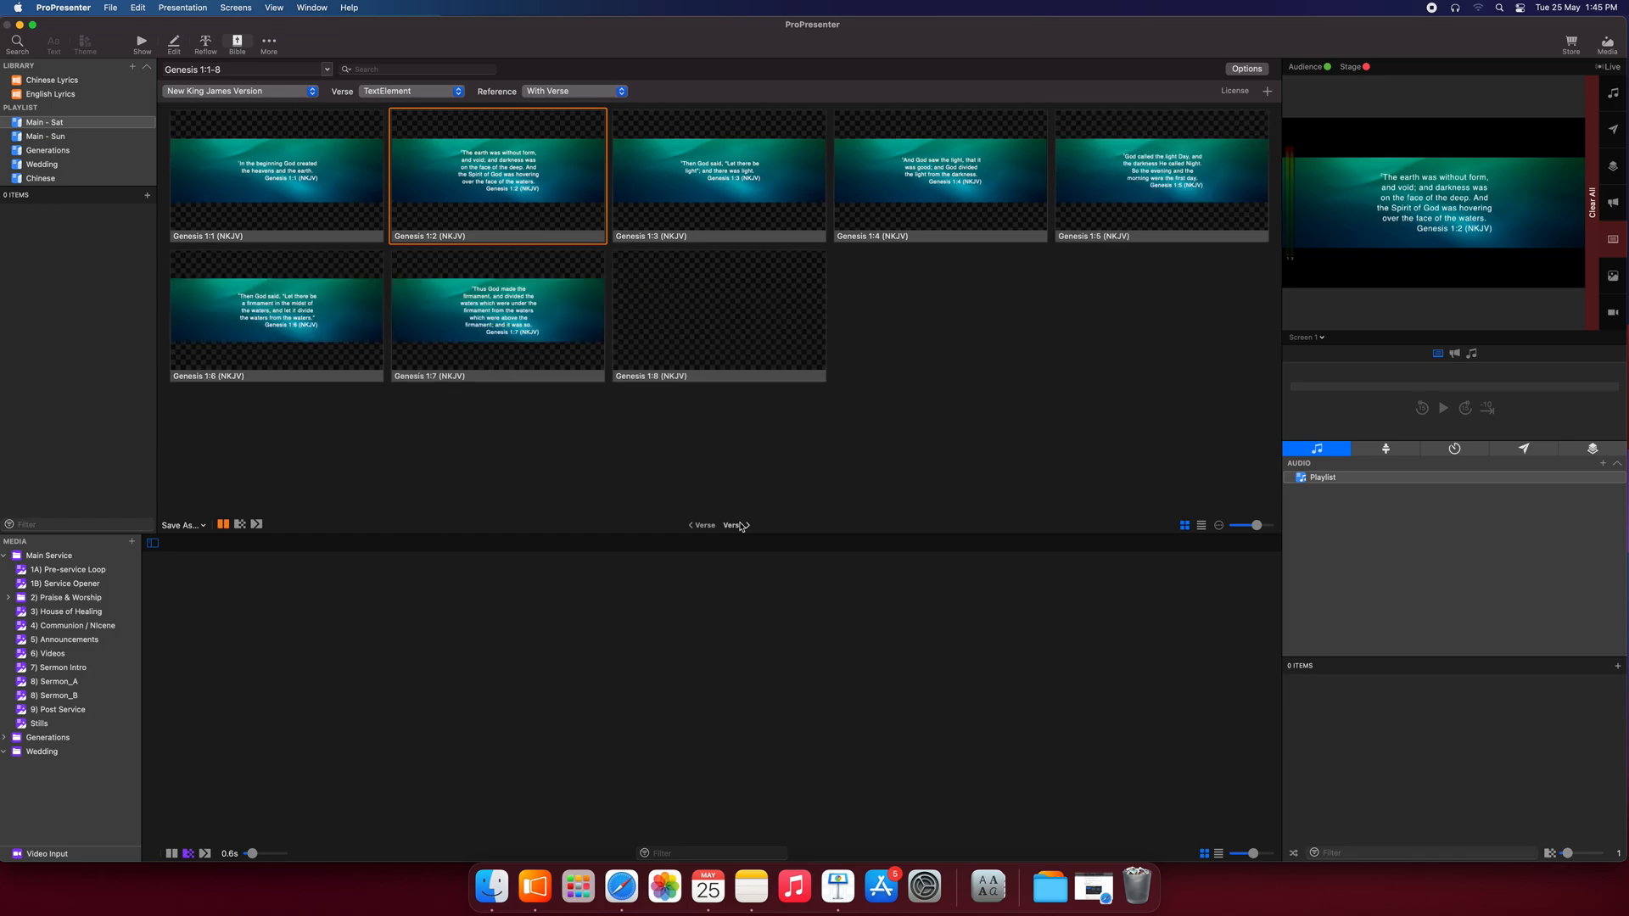
{"action": "left_click", "coordinate": [793, 212]}
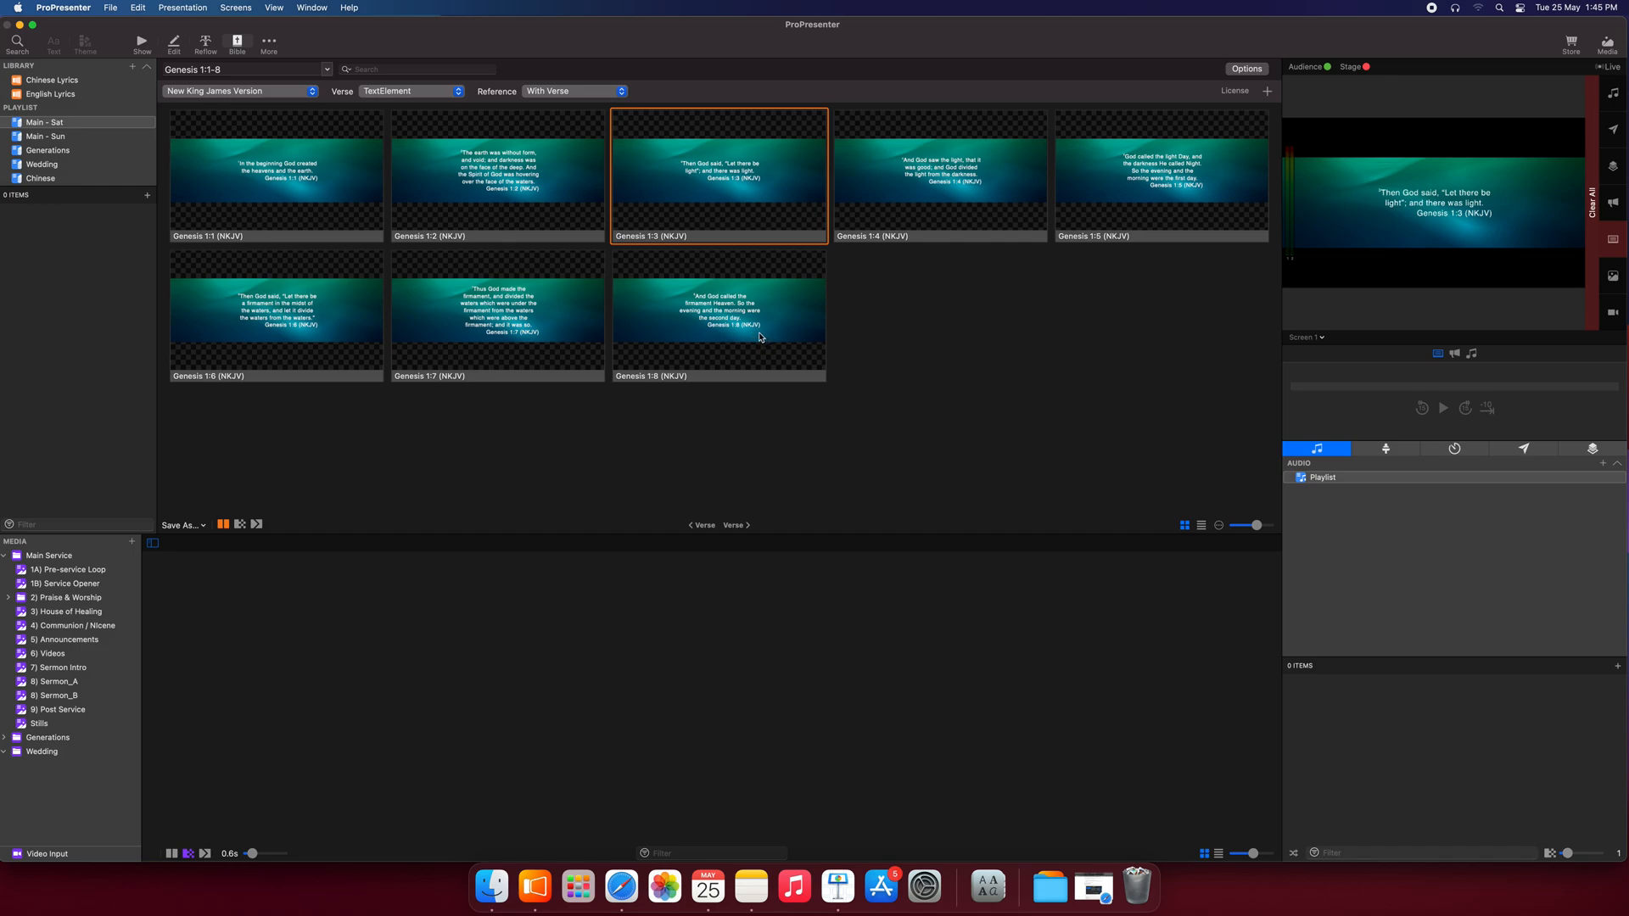
- Extend the passage to Genesis 1:9 and send the Genesis 1:1 slide live
{"action": "left_click", "coordinate": [742, 527]}
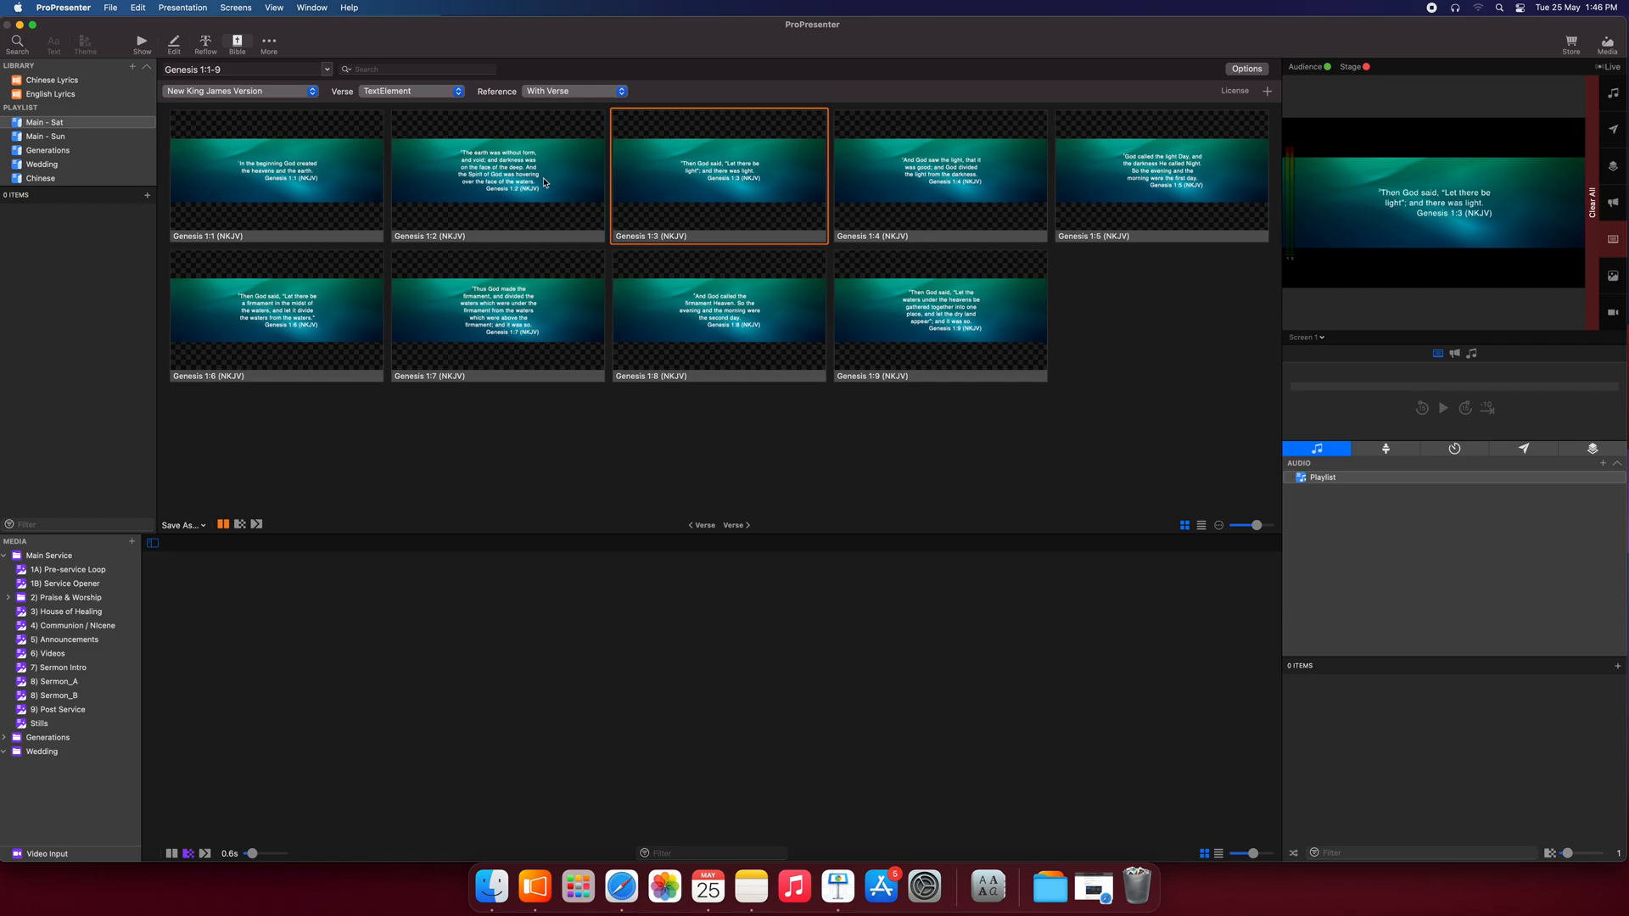
{"action": "left_click", "coordinate": [277, 170]}
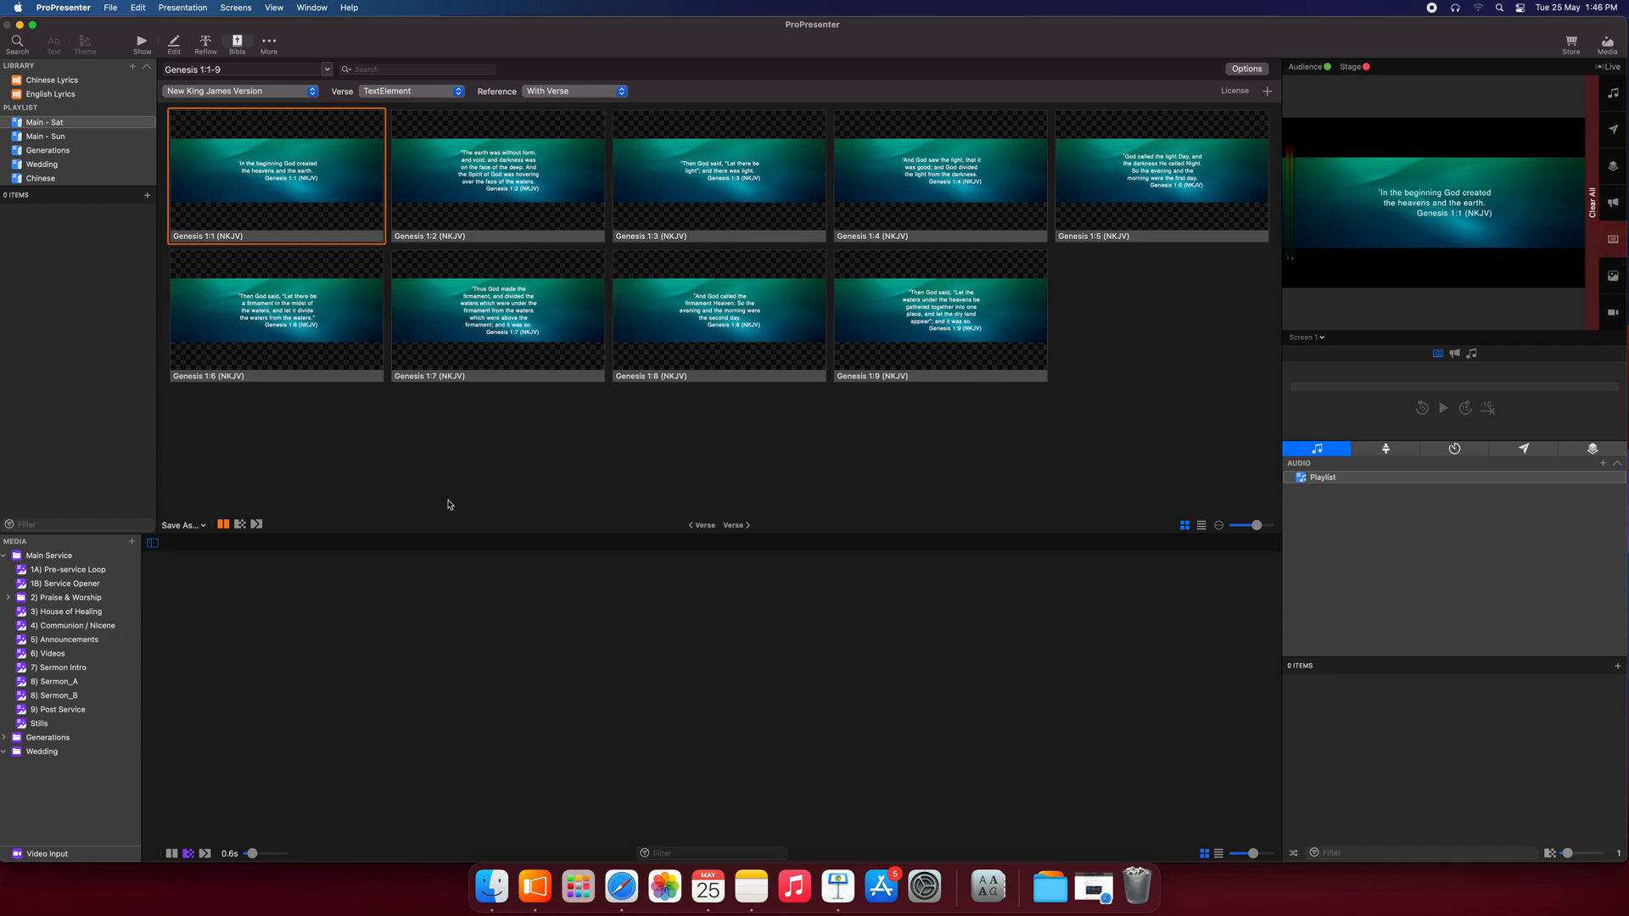
- Play the CircleBlueLines background from the Batch 1-6 media playlist under Praise & Worship
{"action": "left_click", "coordinate": [9, 598]}
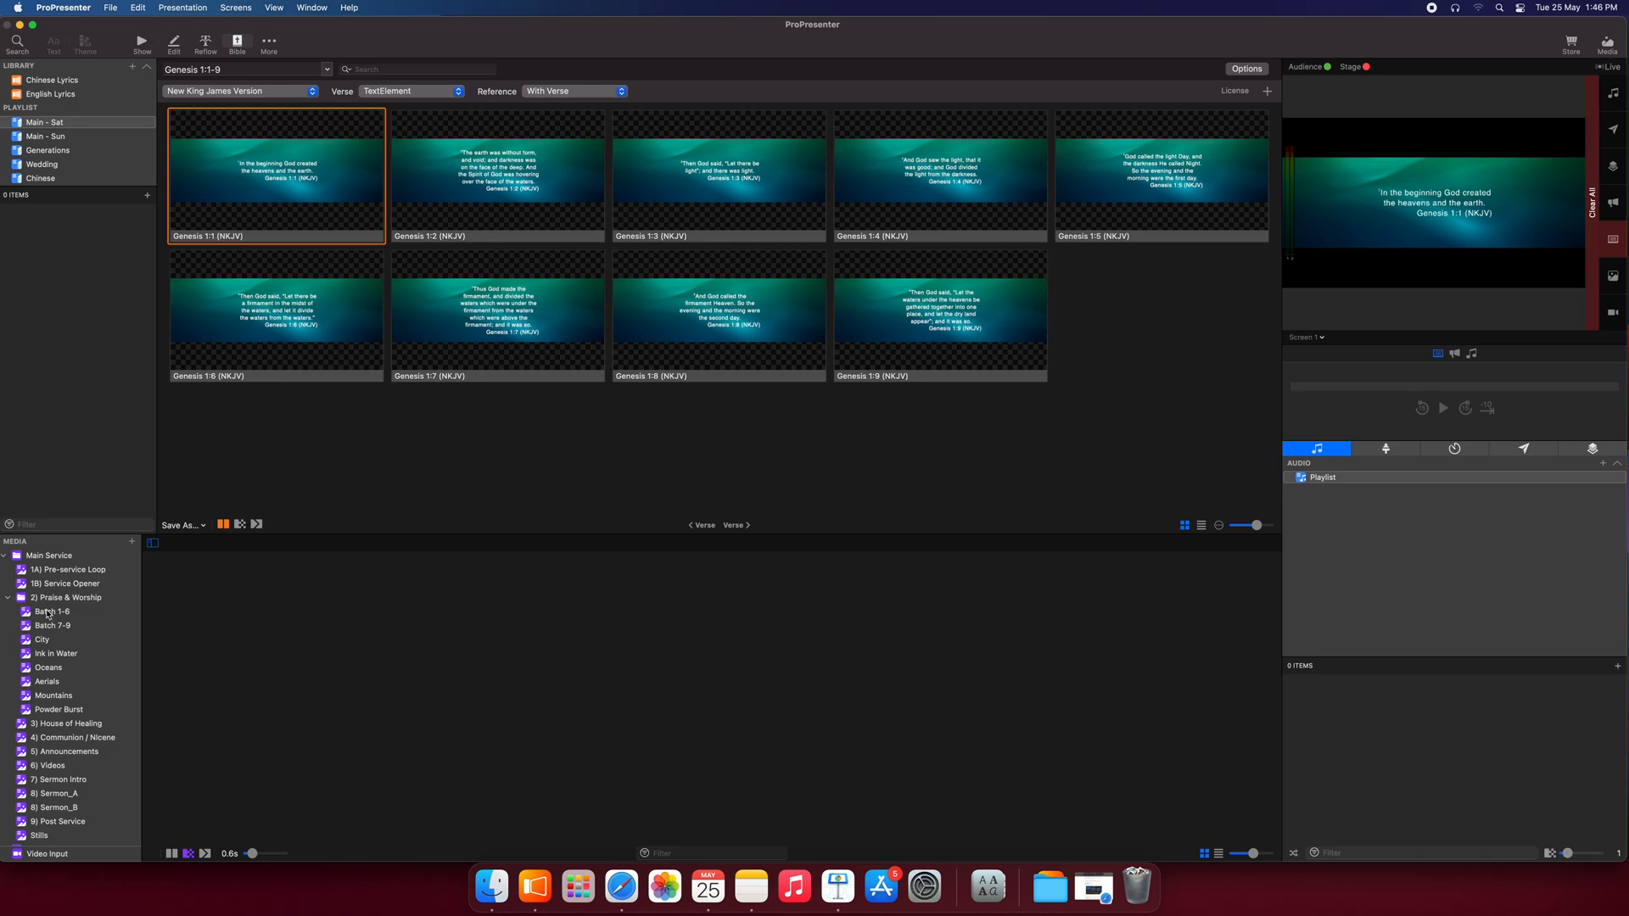
{"action": "left_click", "coordinate": [49, 612]}
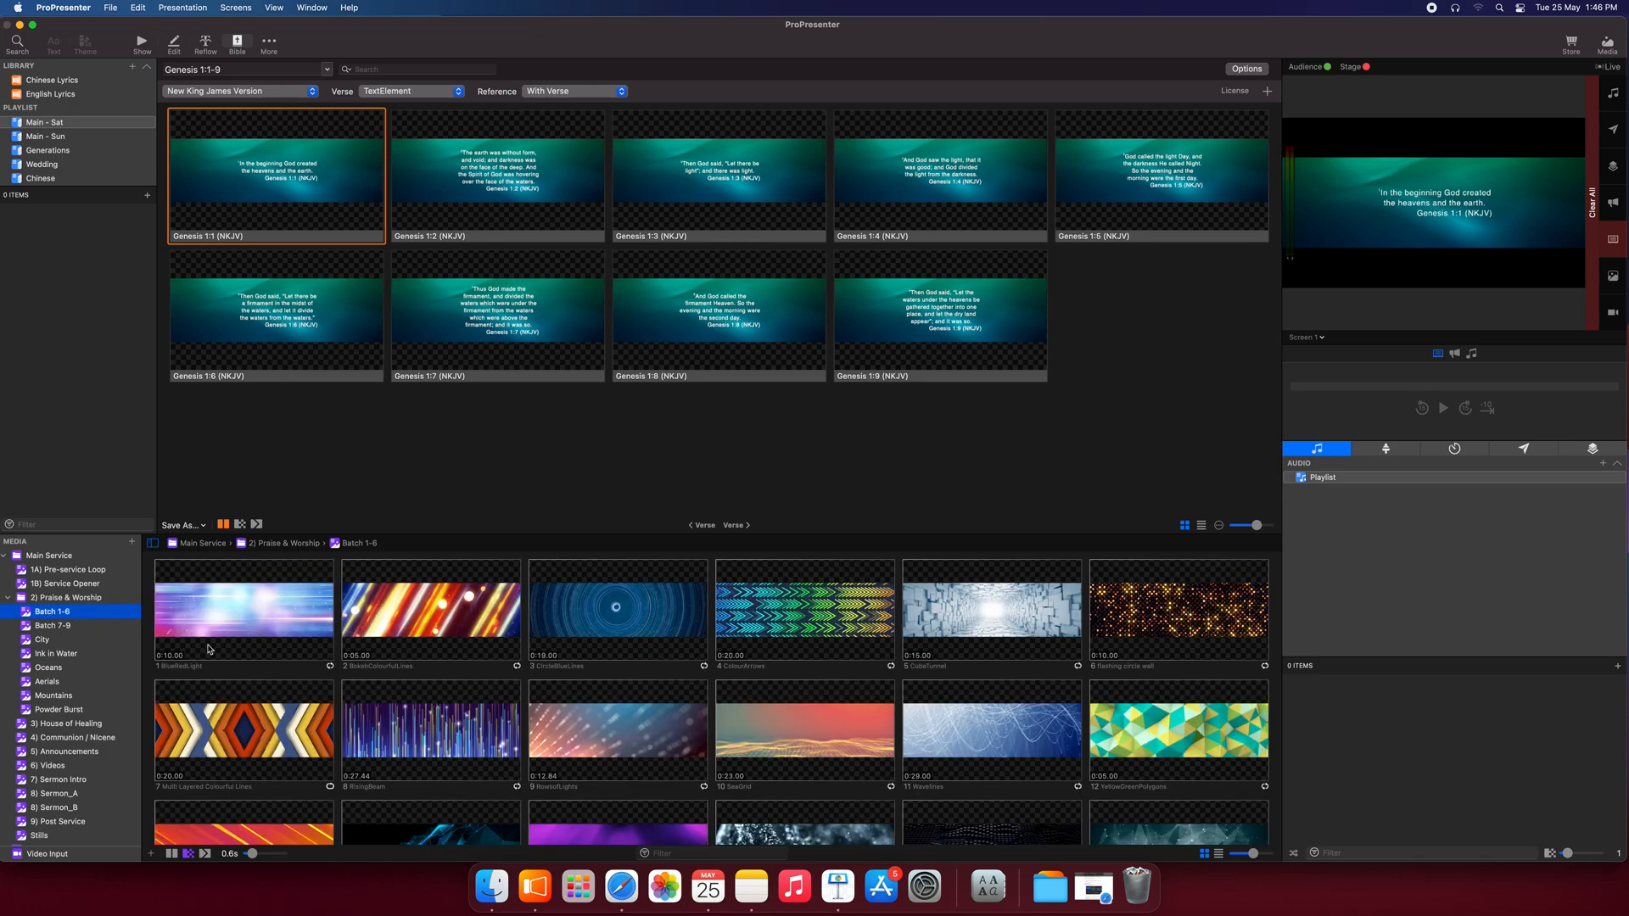
{"action": "left_click", "coordinate": [615, 618]}
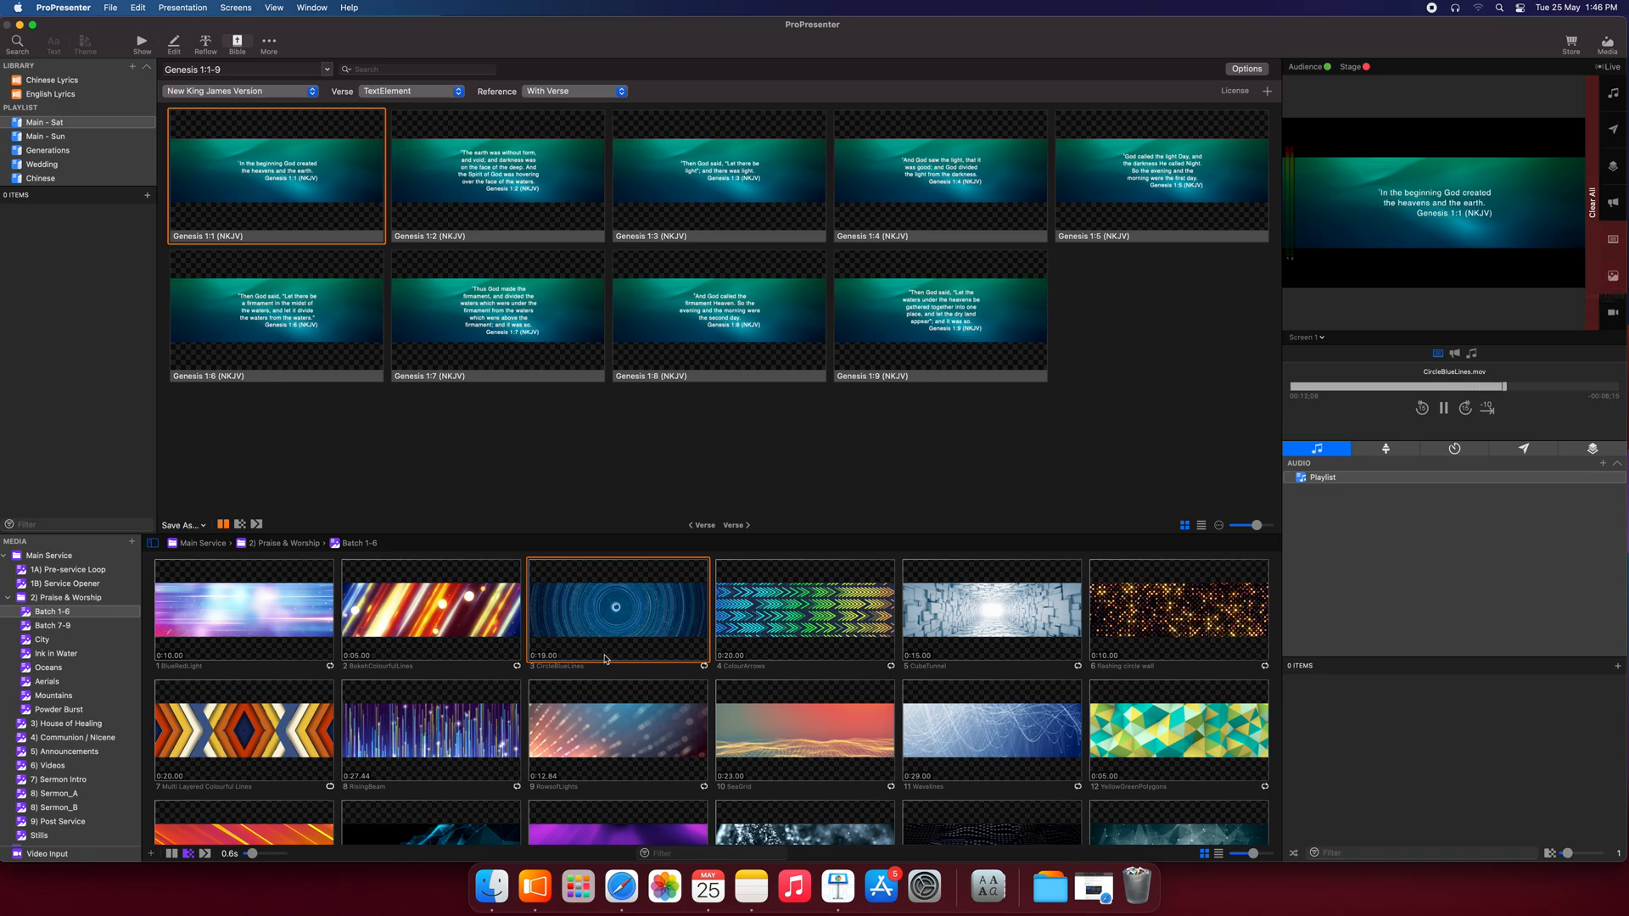
- Clear the slide layer from the live output and send the Genesis 1:1 slide live again
{"action": "left_click", "coordinate": [1614, 240]}
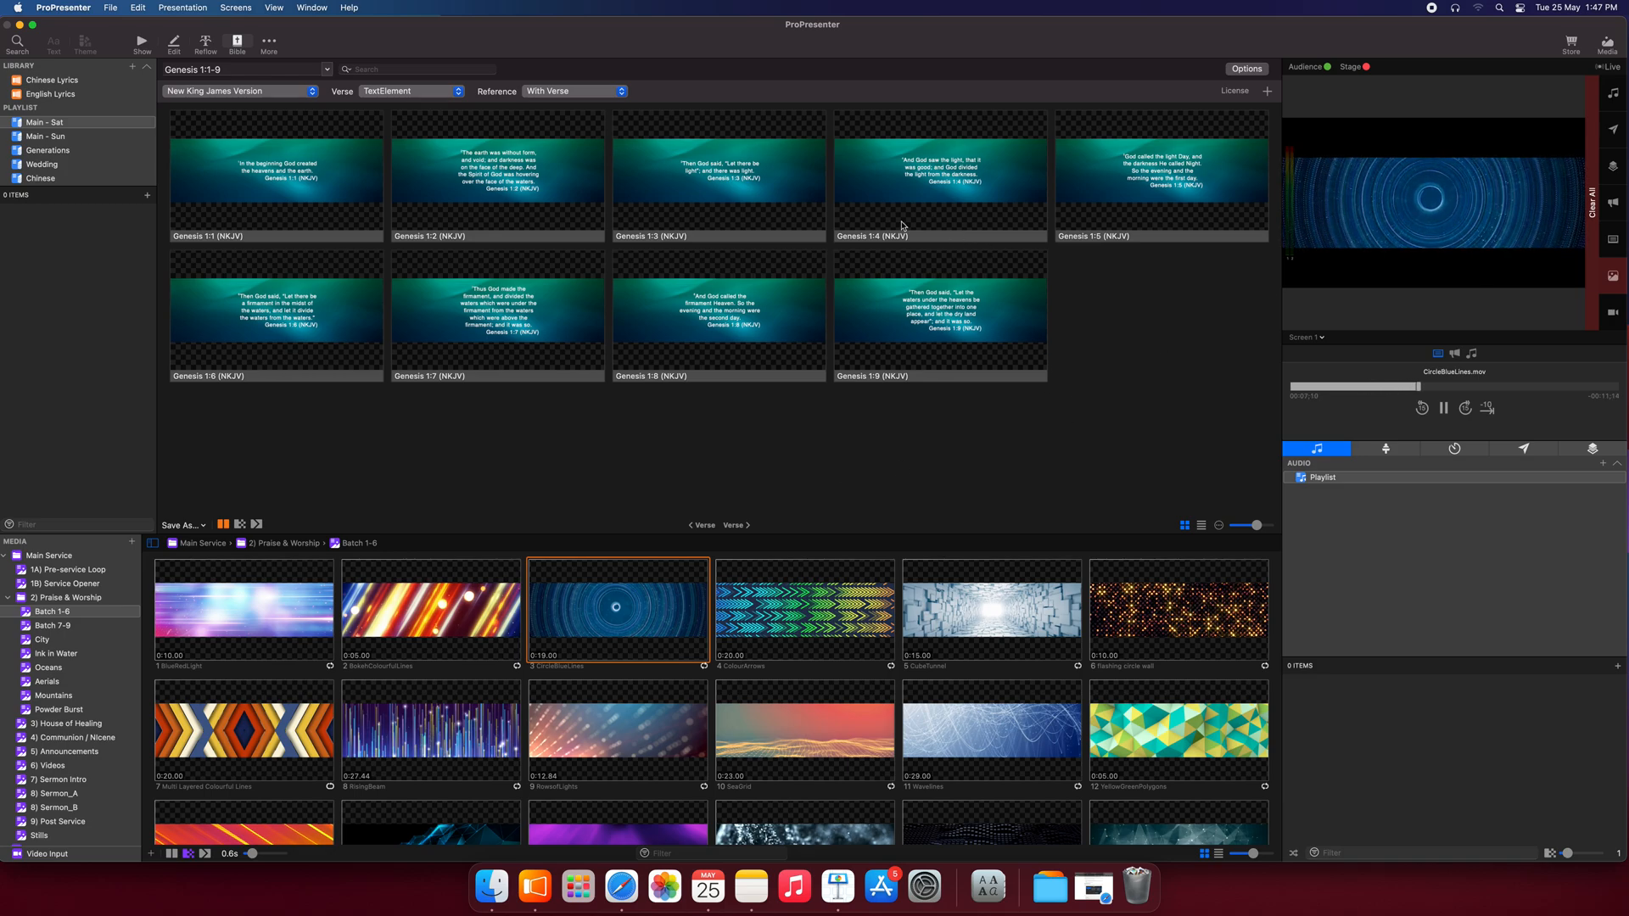
{"action": "left_click", "coordinate": [354, 177]}
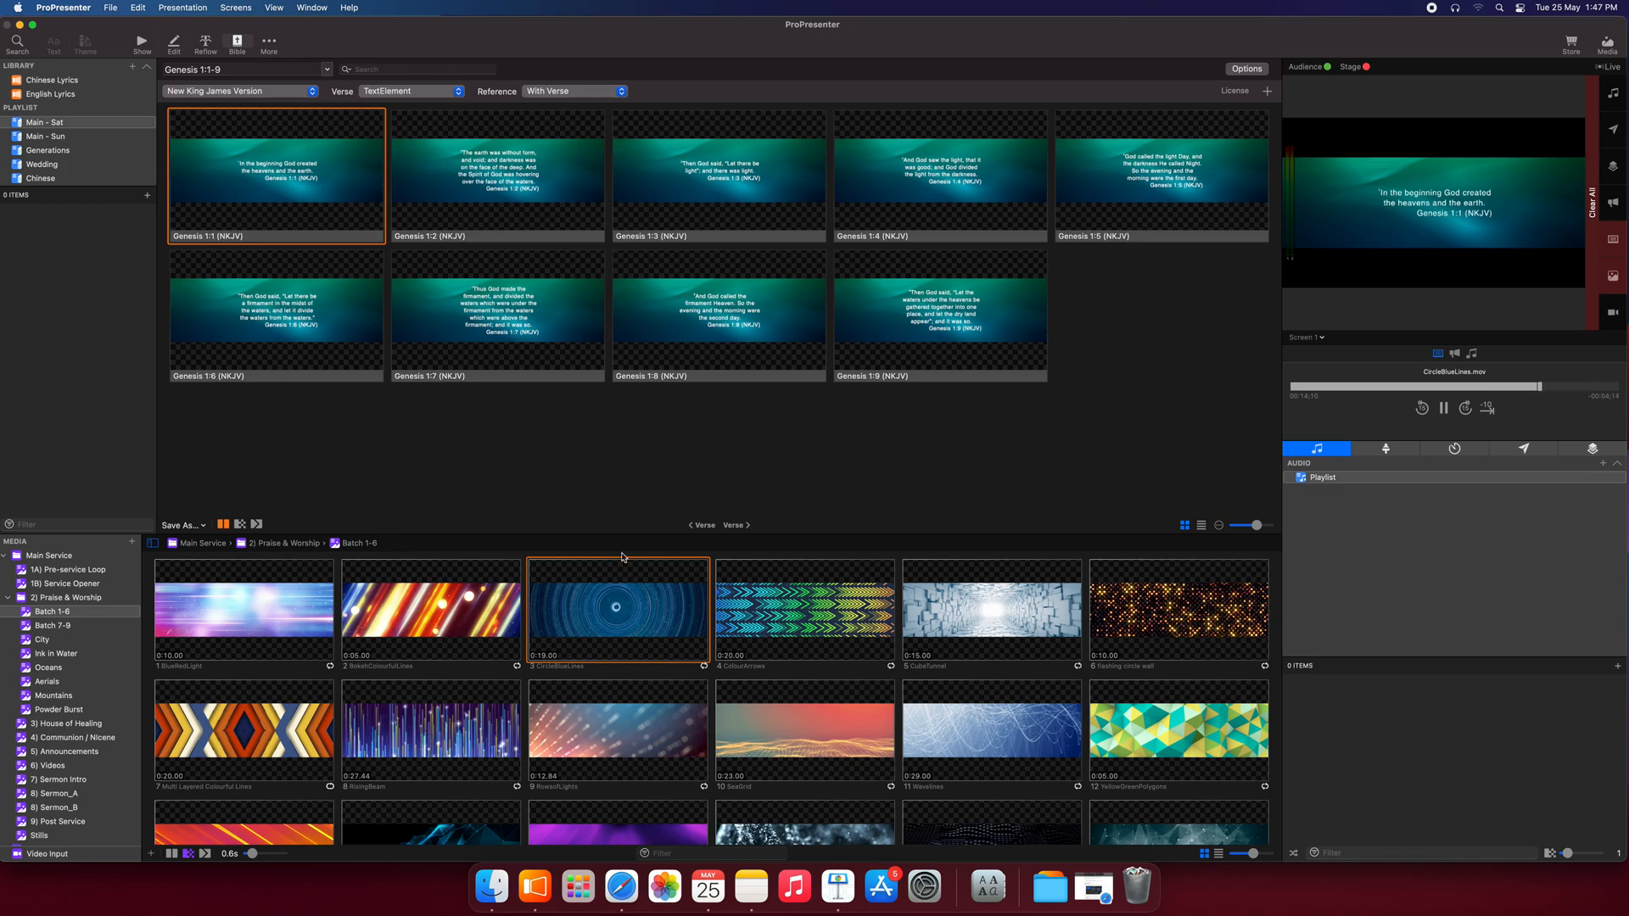
- Clear the slide layer from the live output and add the song Worthy (Elevation Worship) to the Main - Sat playlist
{"action": "left_click", "coordinate": [1612, 239]}
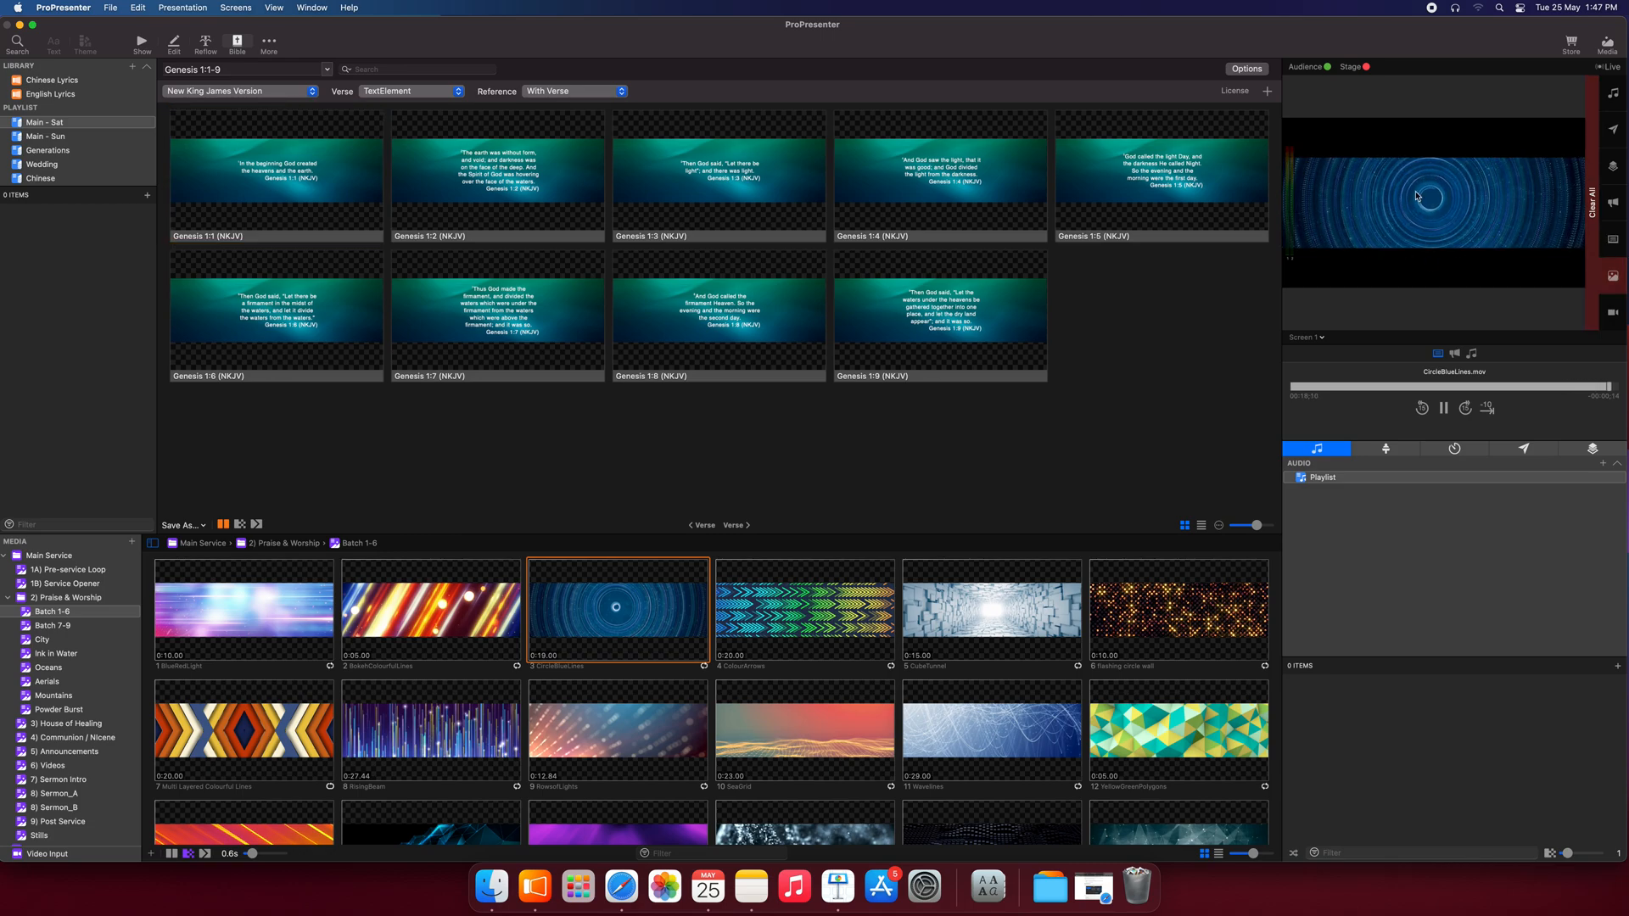
{"action": "left_click", "coordinate": [23, 49]}
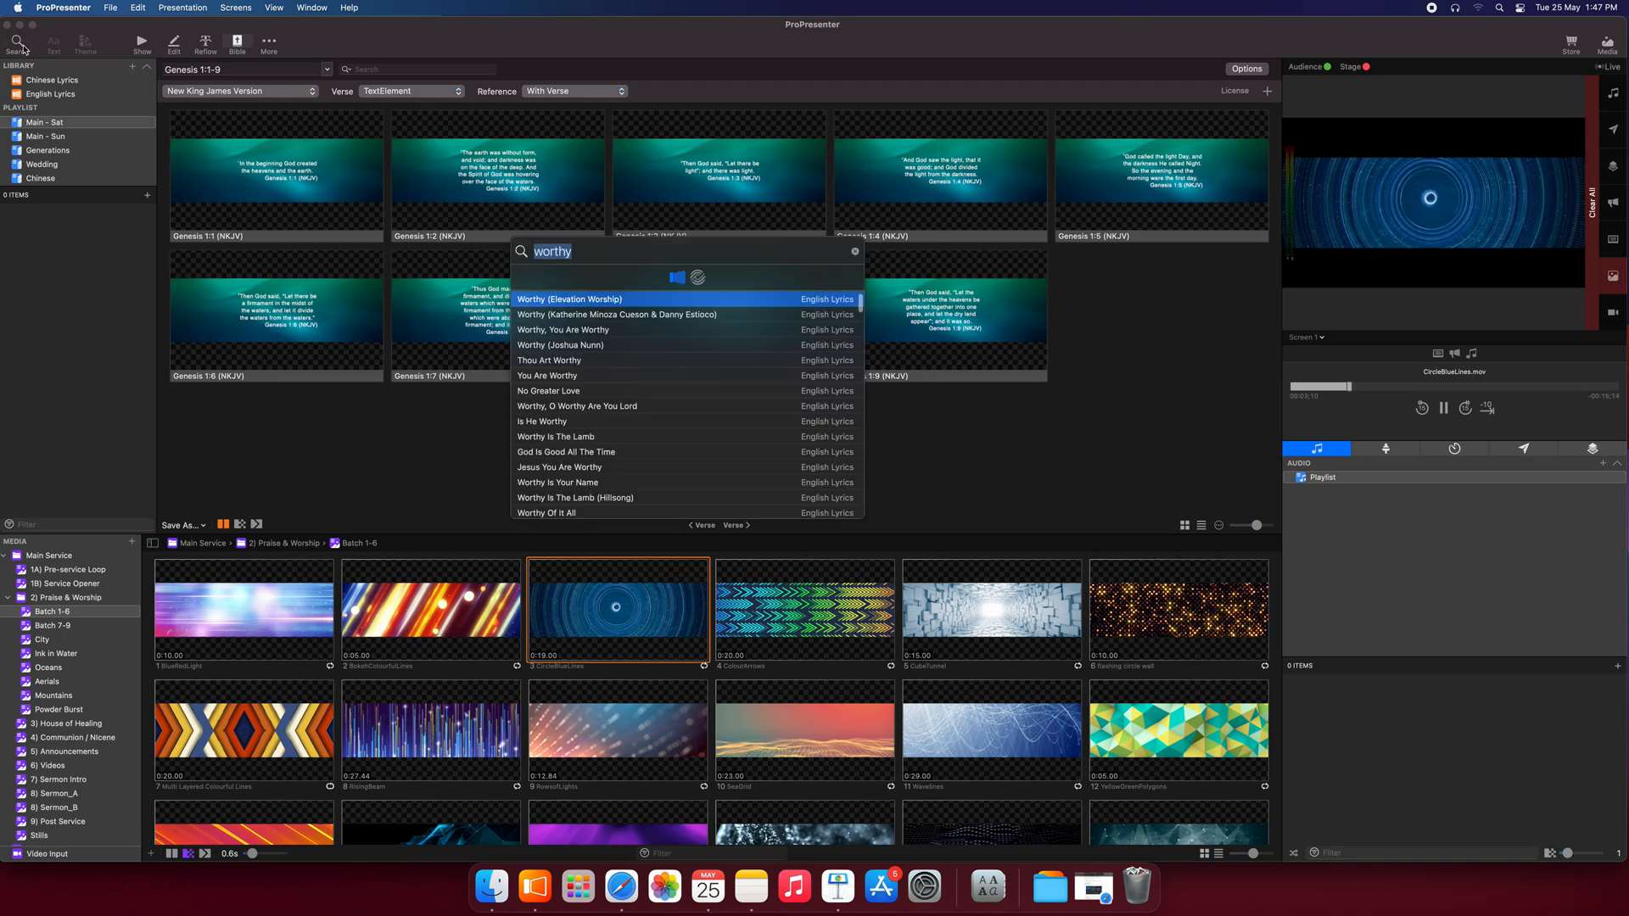
{"action": "left_click_drag", "start_coordinate": [574, 300], "coordinate": [67, 268]}
{"action": "left_click", "coordinate": [263, 226]}
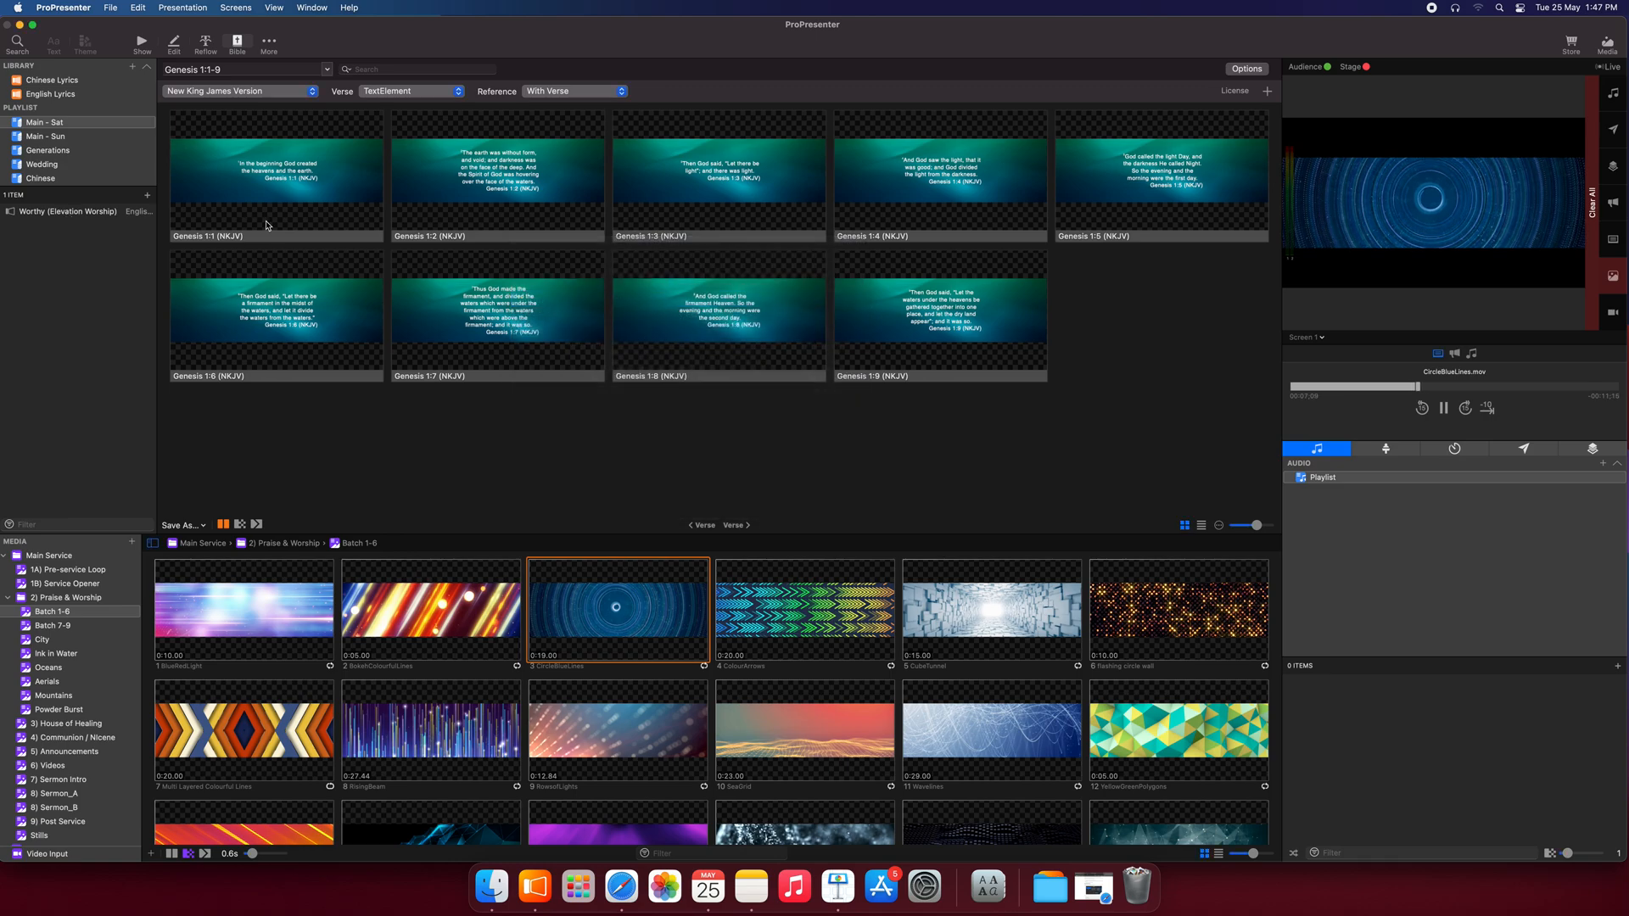
- Bring up the slides of Worthy (Elevation Worship) in place of the Bible passage and send lyric slides 3, 5 and 6 live
{"action": "left_click", "coordinate": [64, 211]}
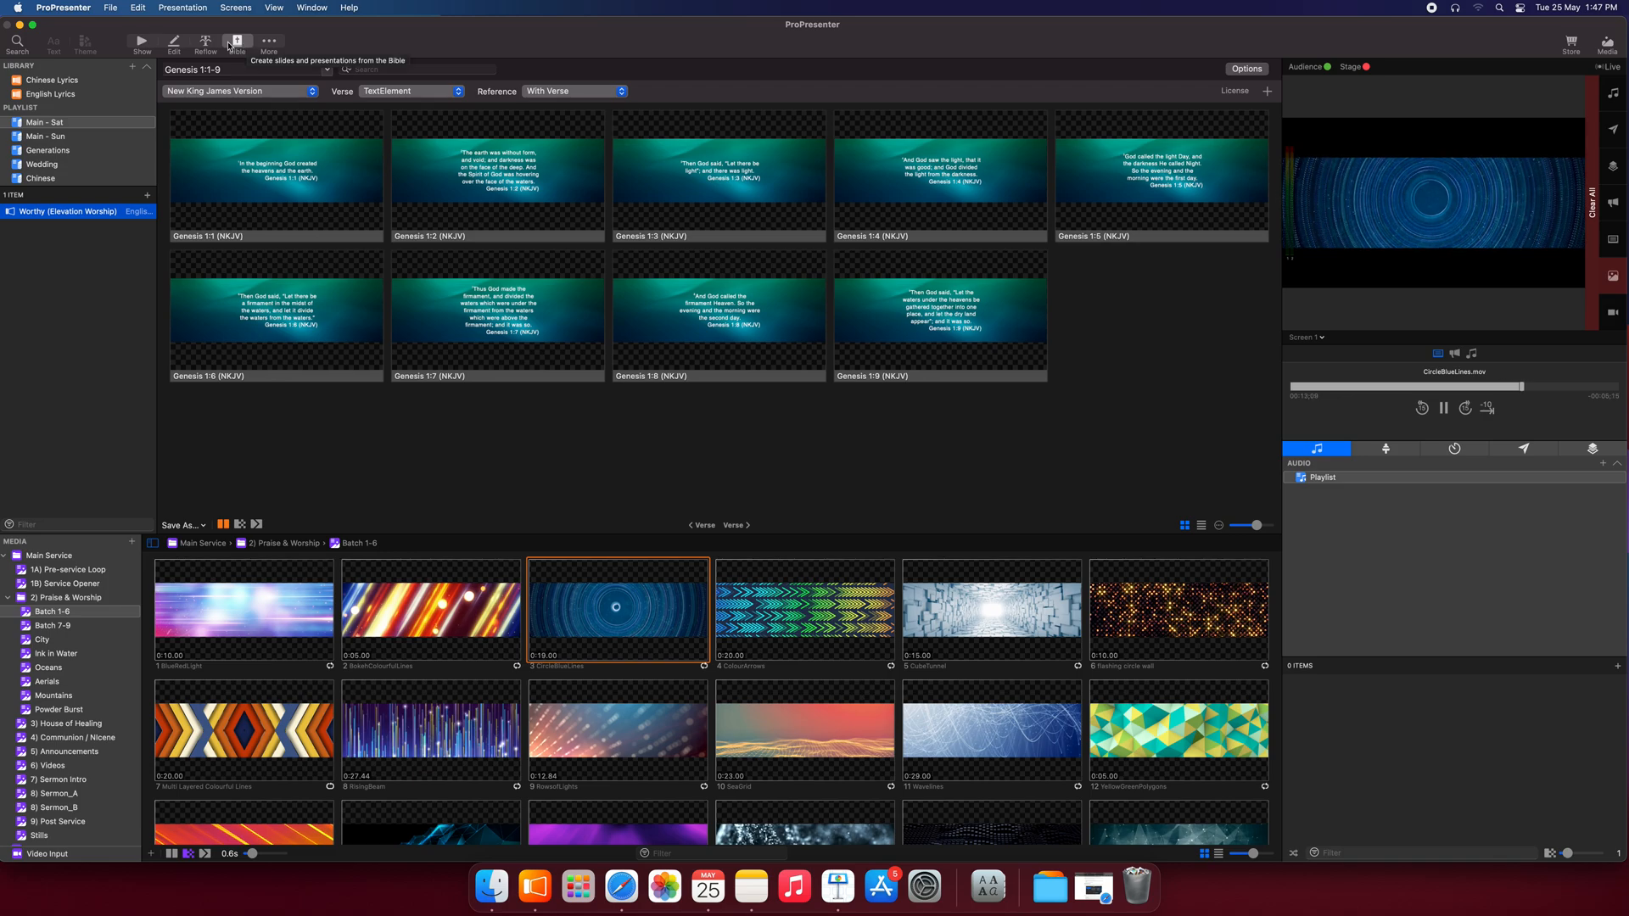
{"action": "left_click", "coordinate": [142, 42]}
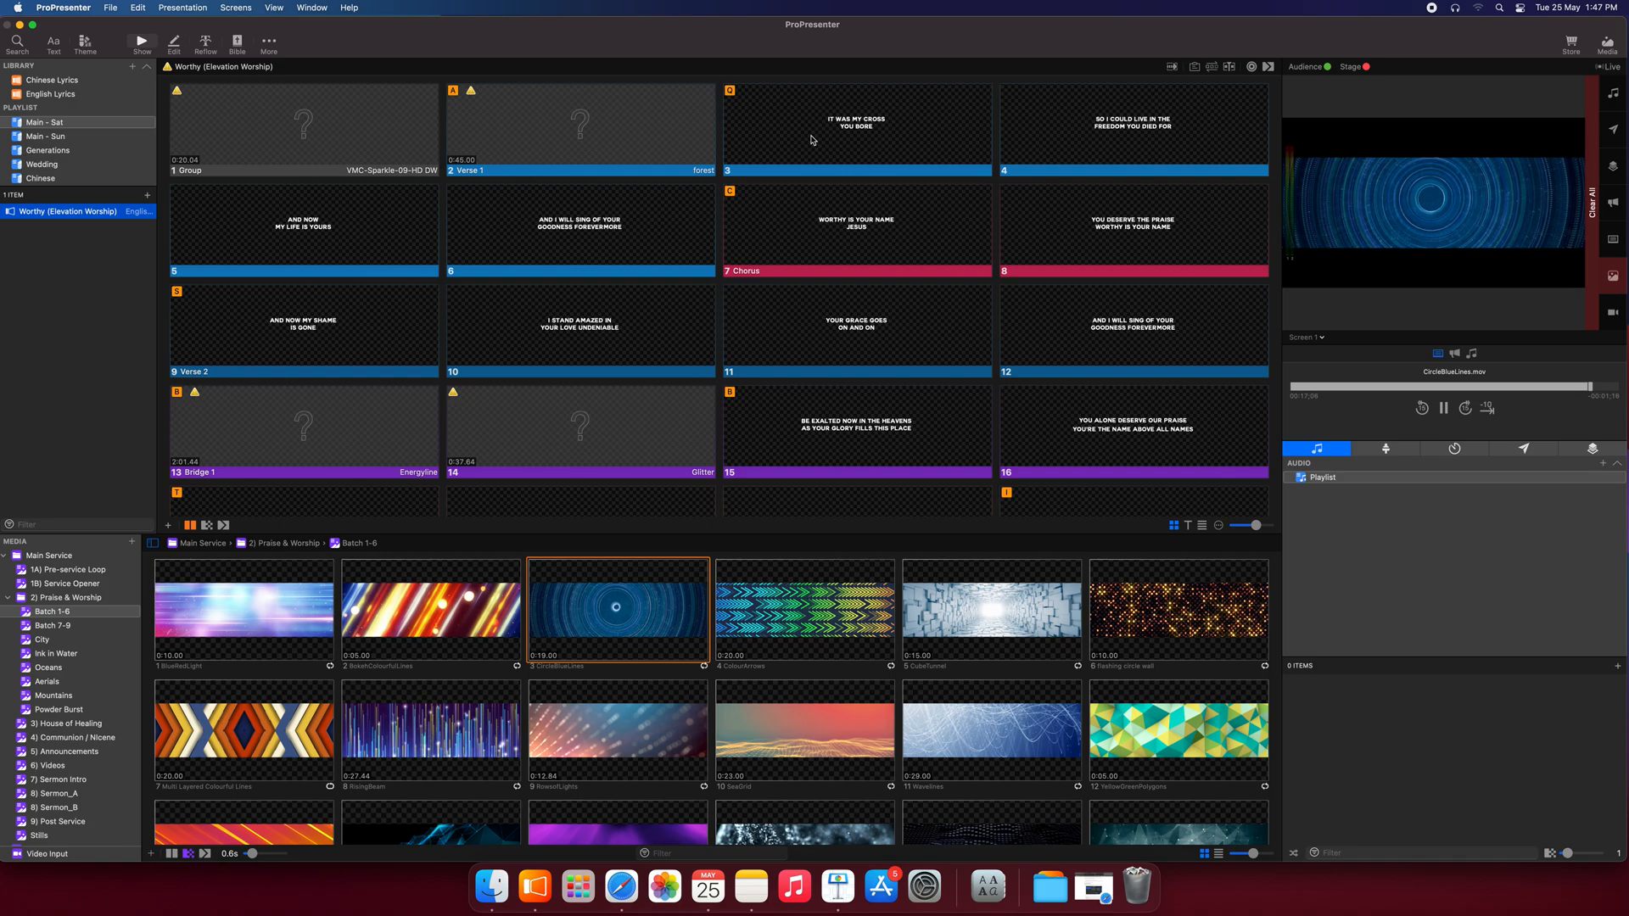
{"action": "left_click", "coordinate": [836, 143]}
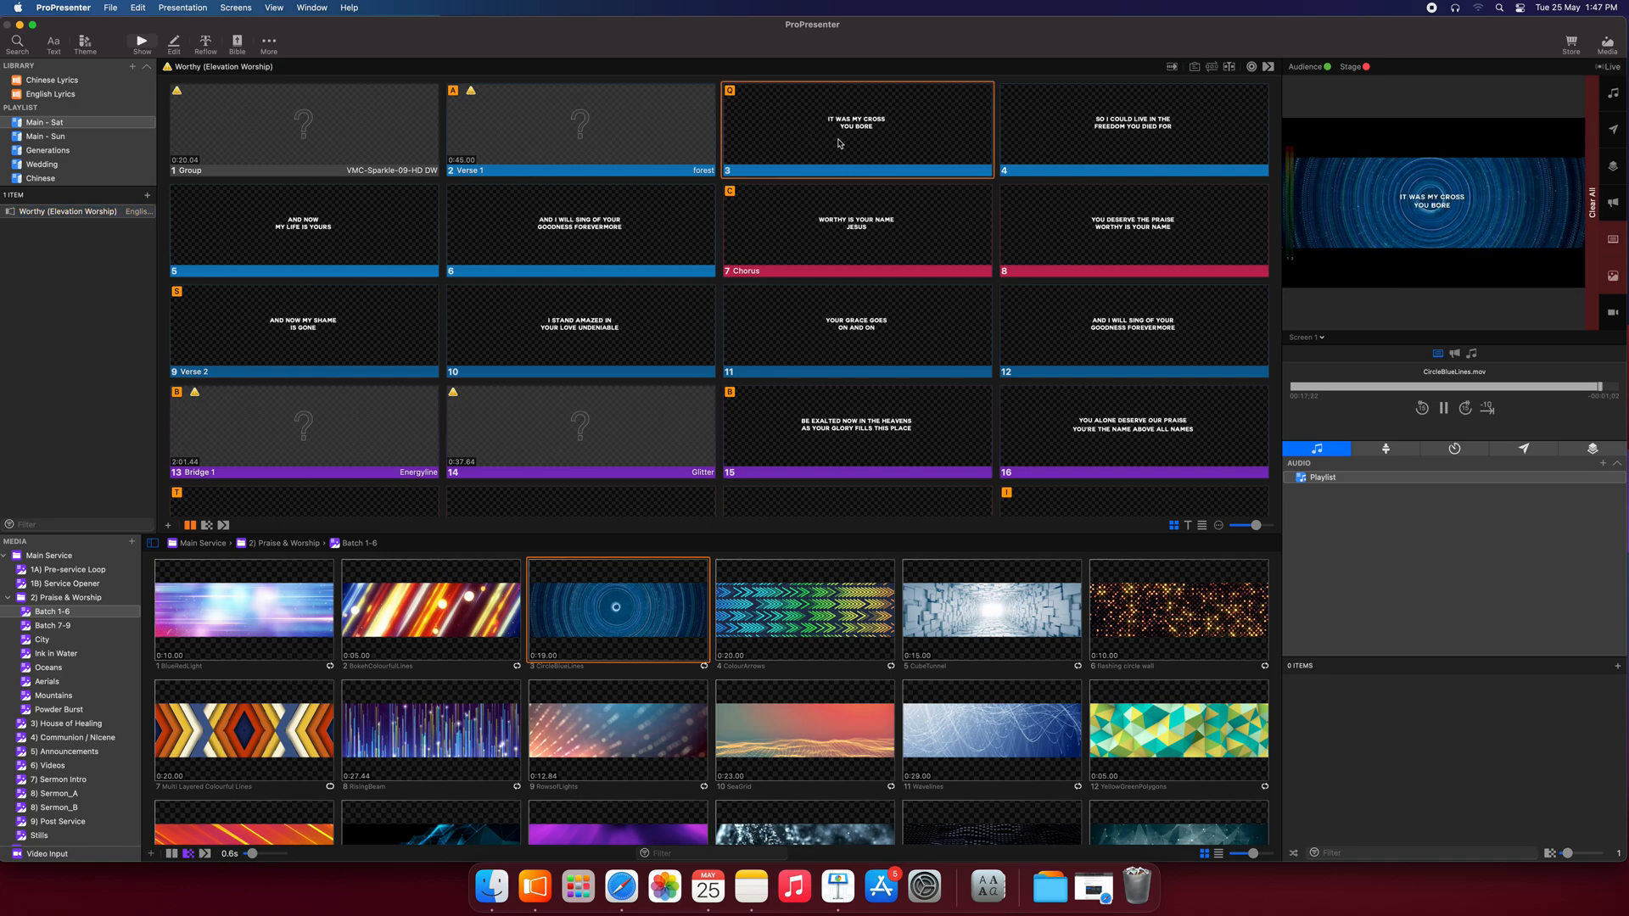
{"action": "left_click", "coordinate": [399, 248]}
{"action": "left_click", "coordinate": [498, 250]}
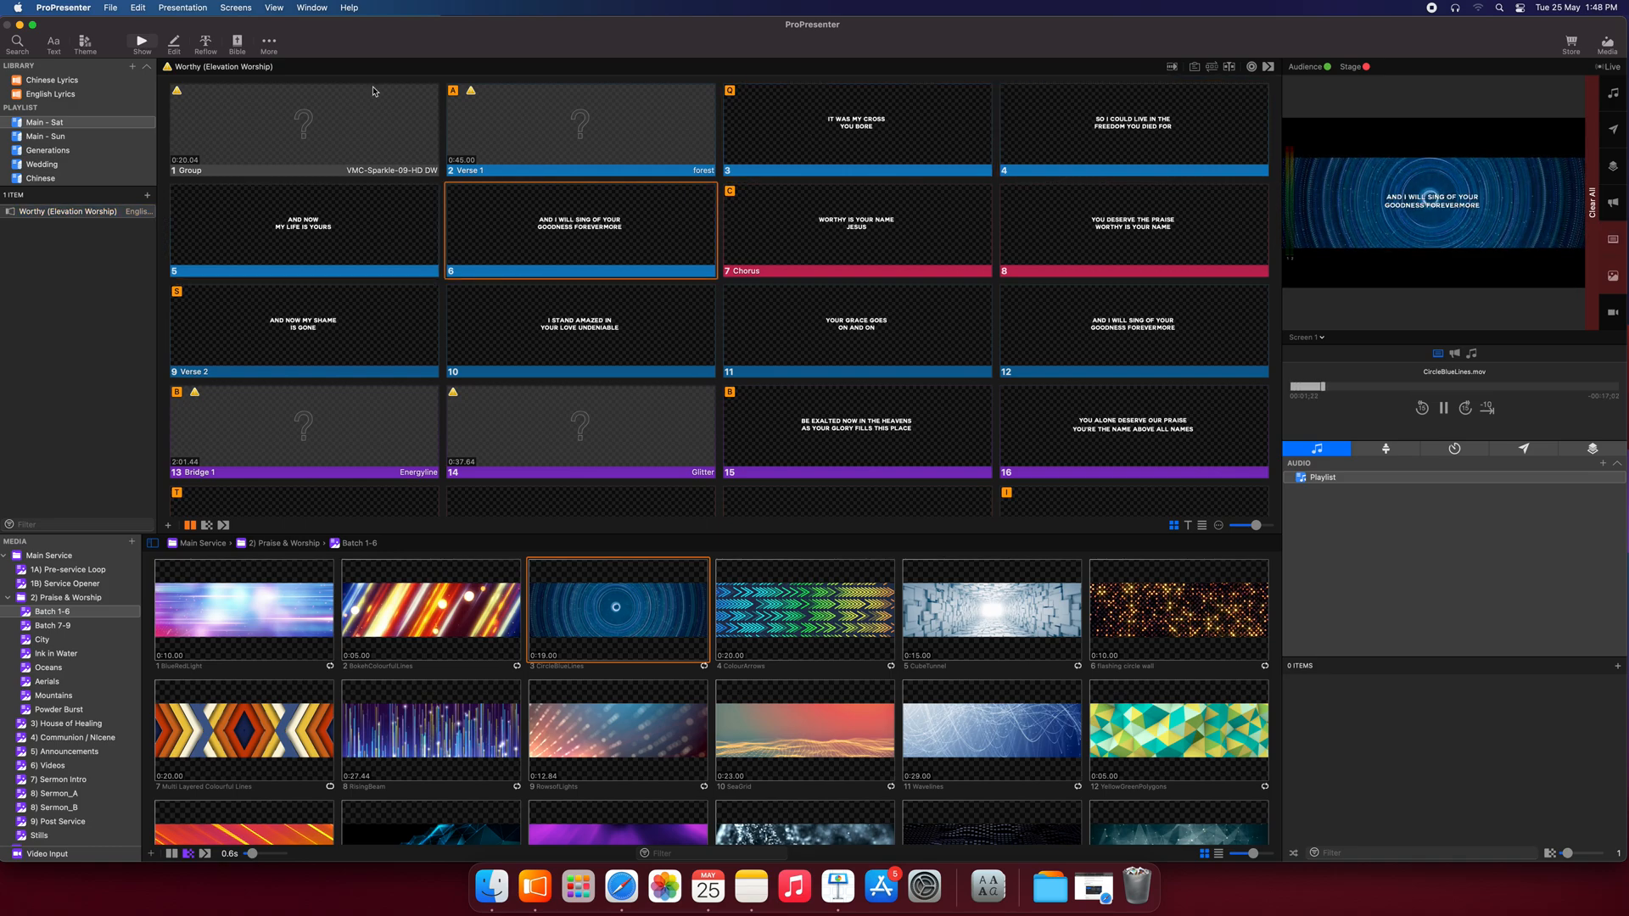
- Return to the Genesis 1:1-9 Bible slides, then select Worthy (Elevation Worship) in the playlist and switch back to its presentation view
{"action": "left_click", "coordinate": [238, 44]}
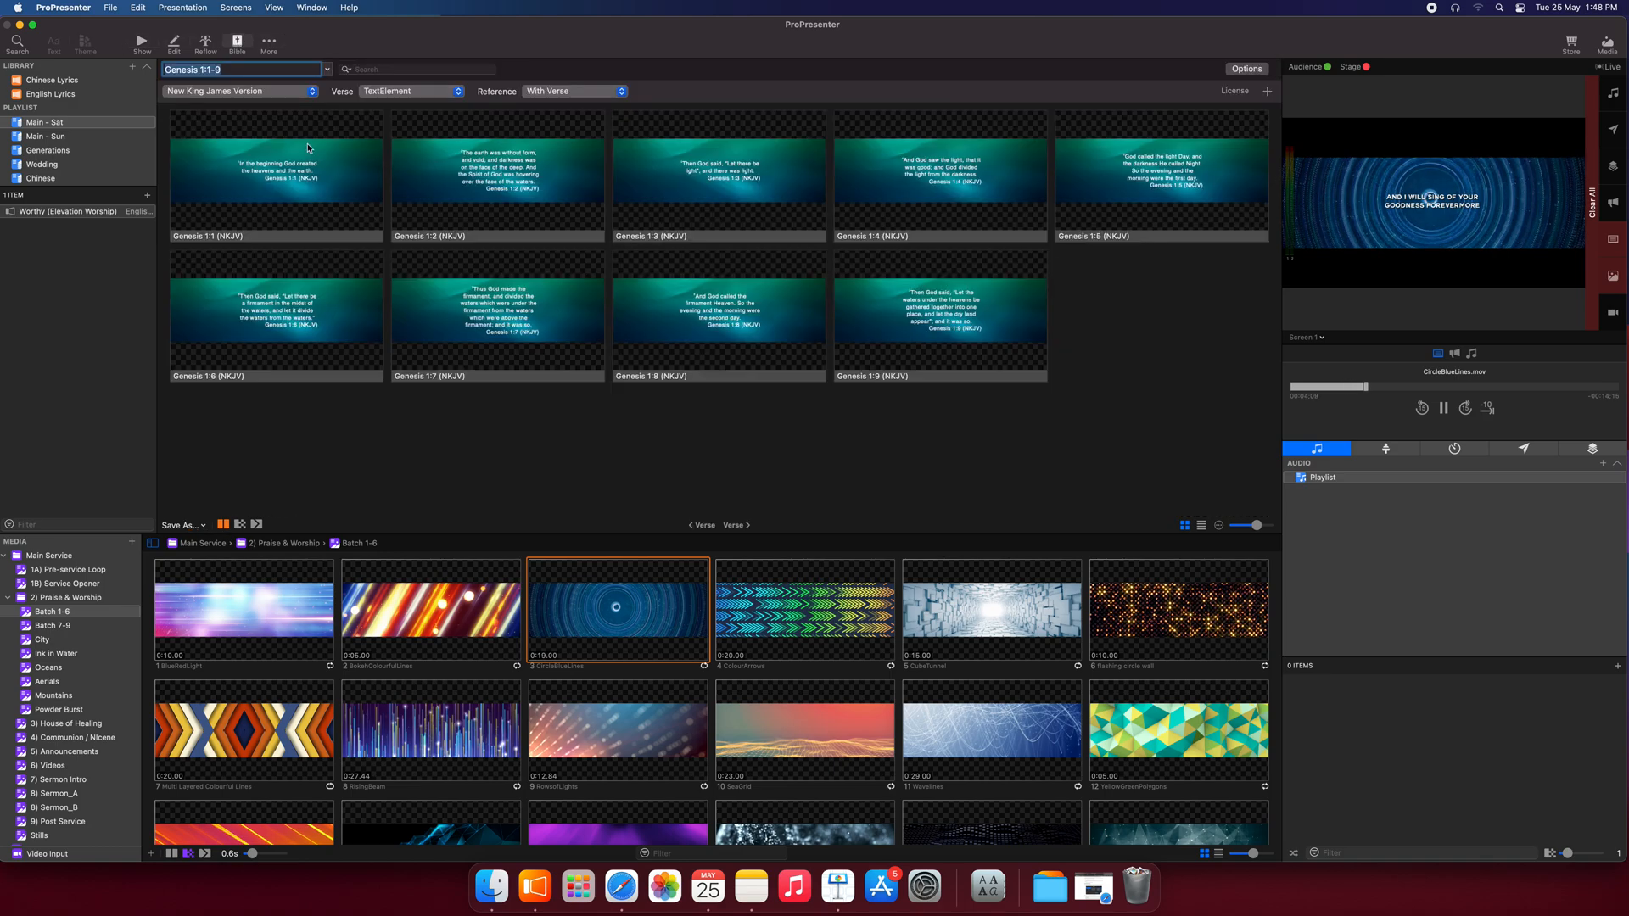
{"action": "left_click", "coordinate": [80, 212]}
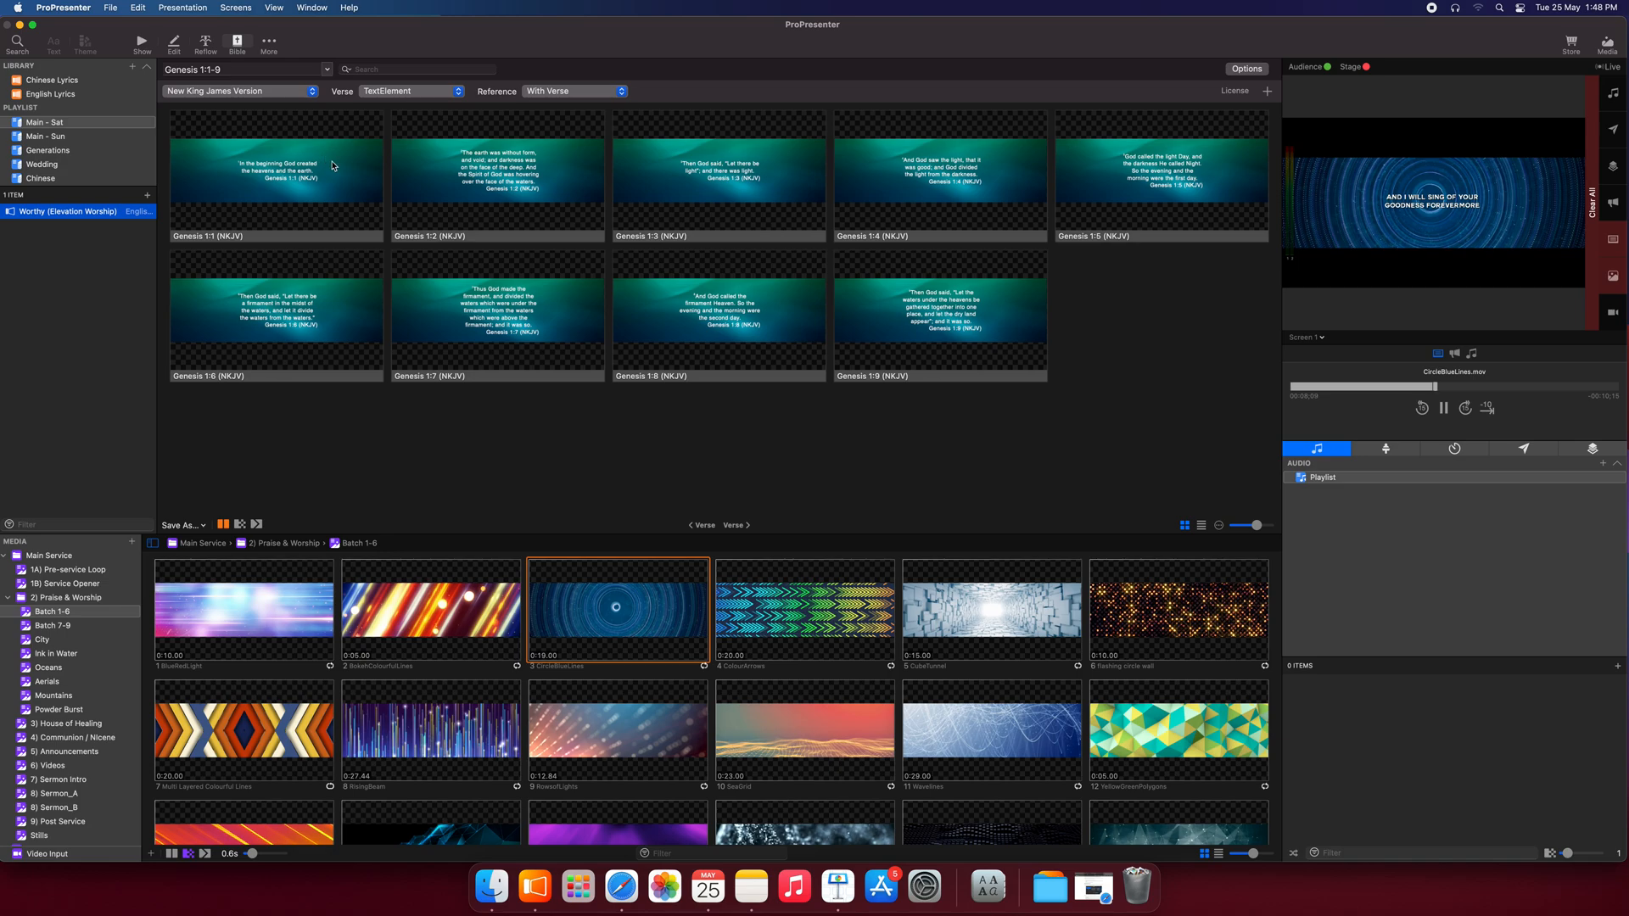
{"action": "left_click", "coordinate": [141, 44]}
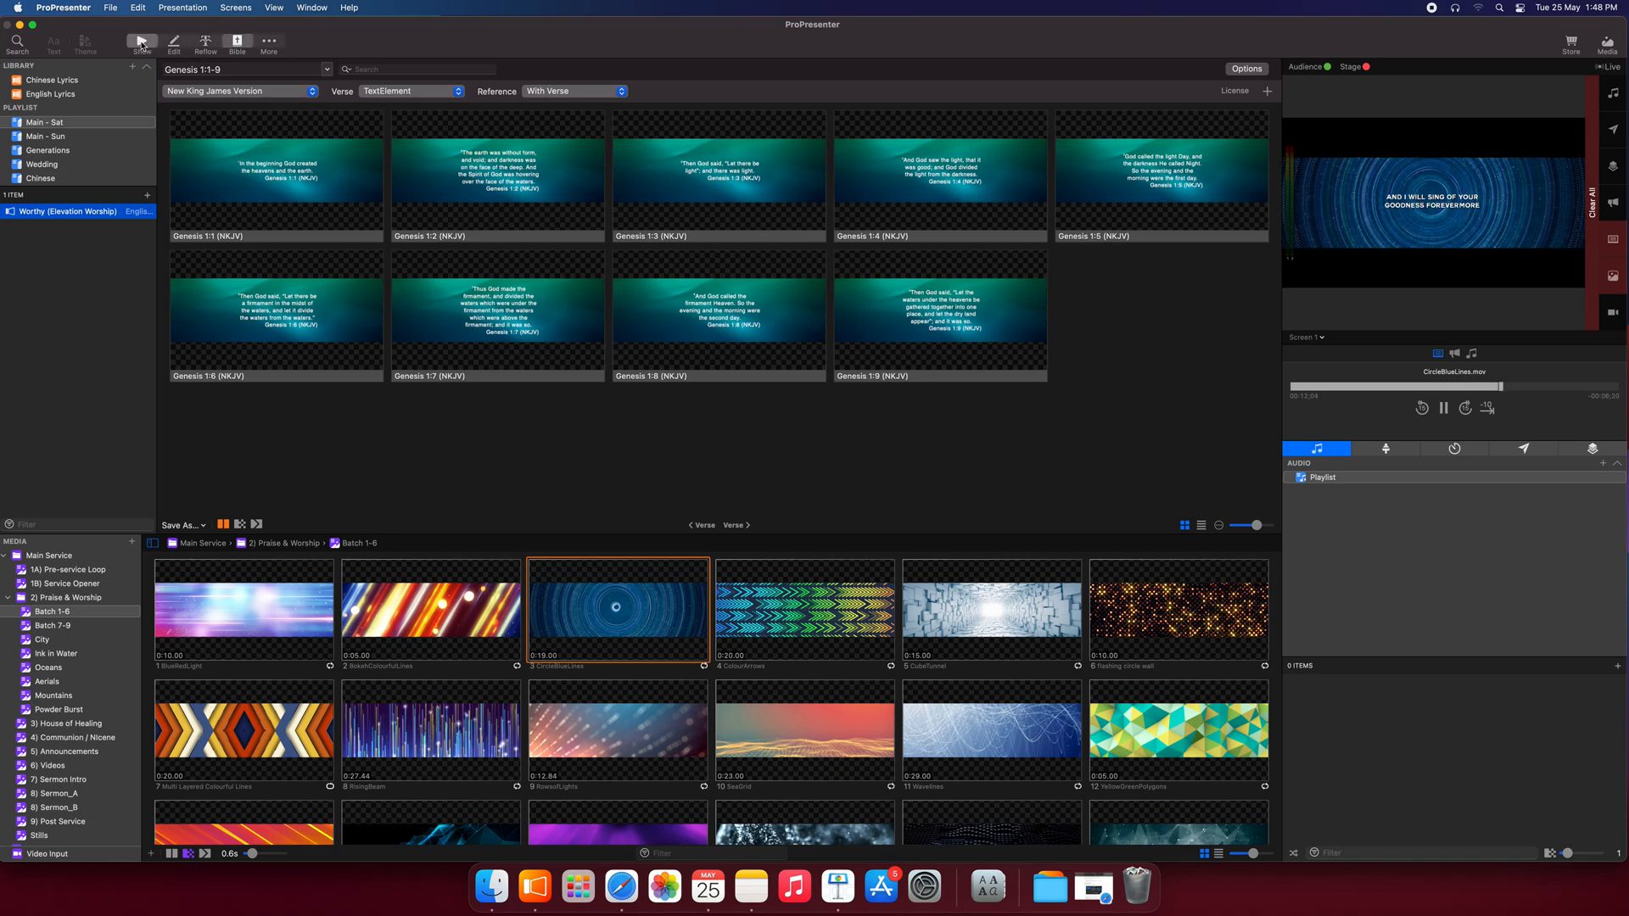